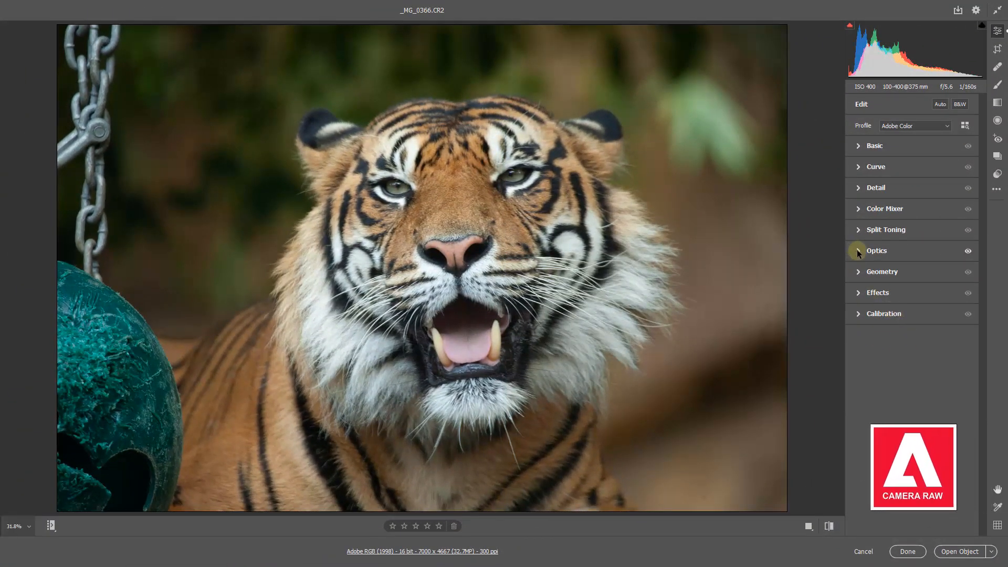
Step: Turn on chromatic aberration removal and try the lens profile corrections, leaving them switched off
left_click(857, 251)
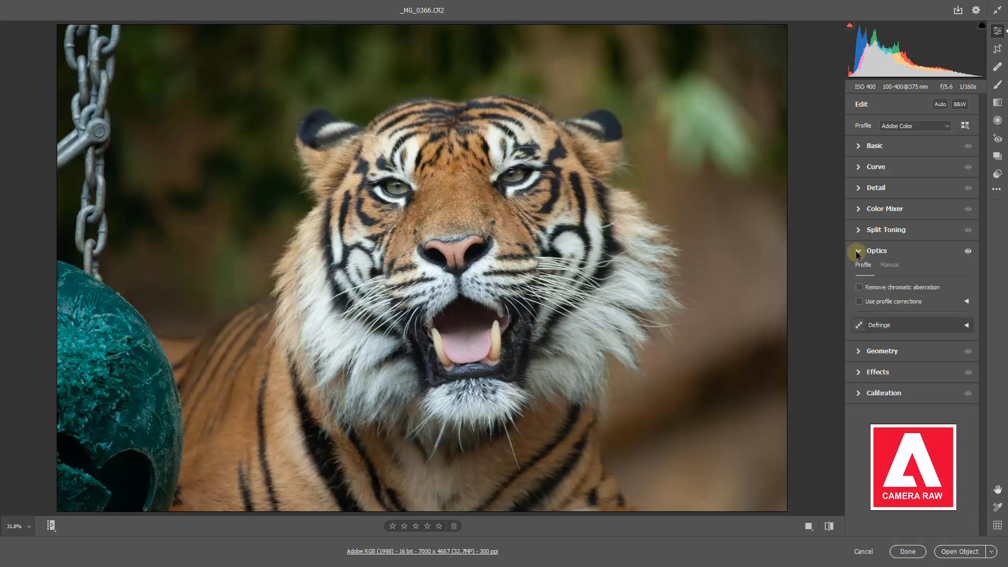
left_click(860, 288)
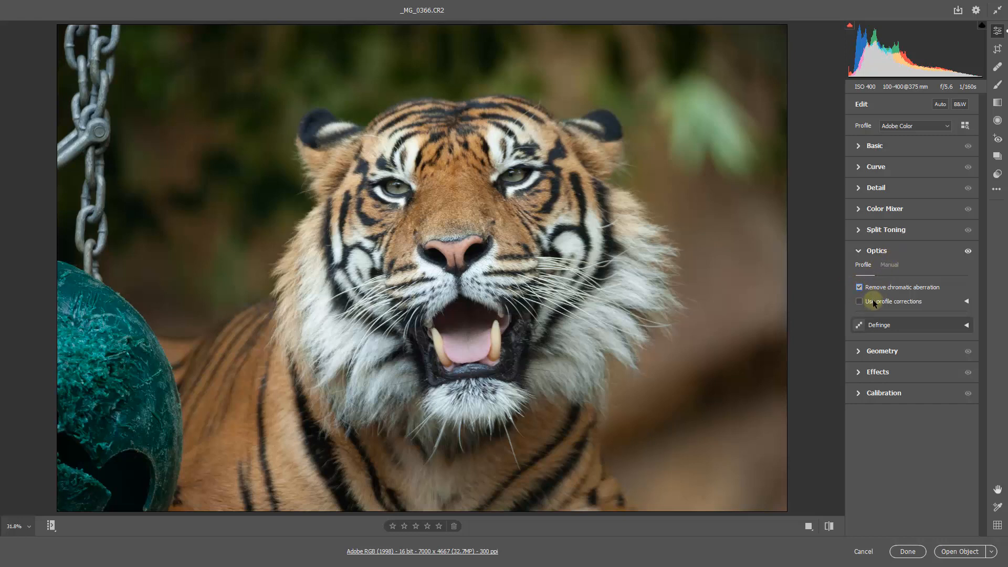
left_click(859, 302)
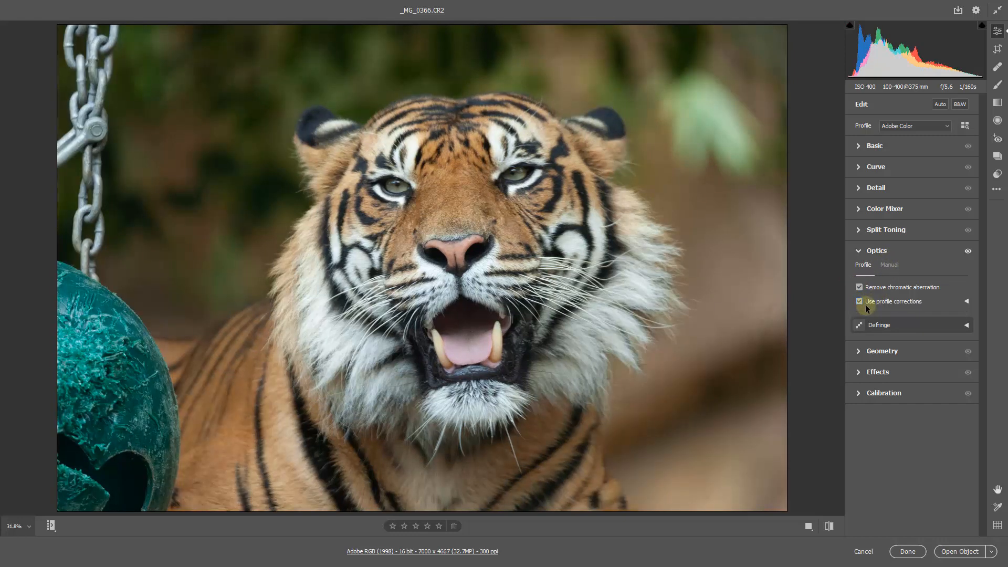
left_click(862, 304)
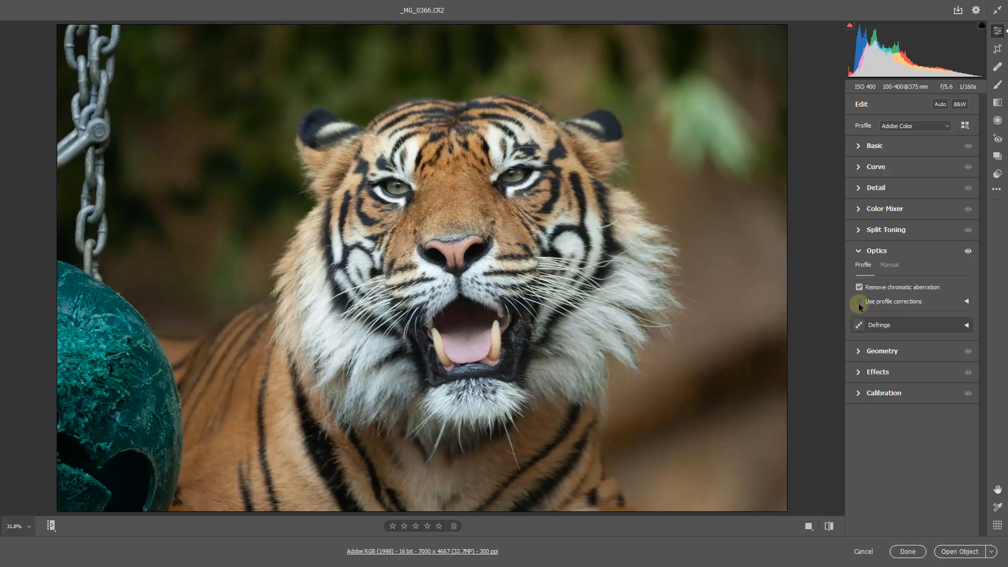
left_click(858, 250)
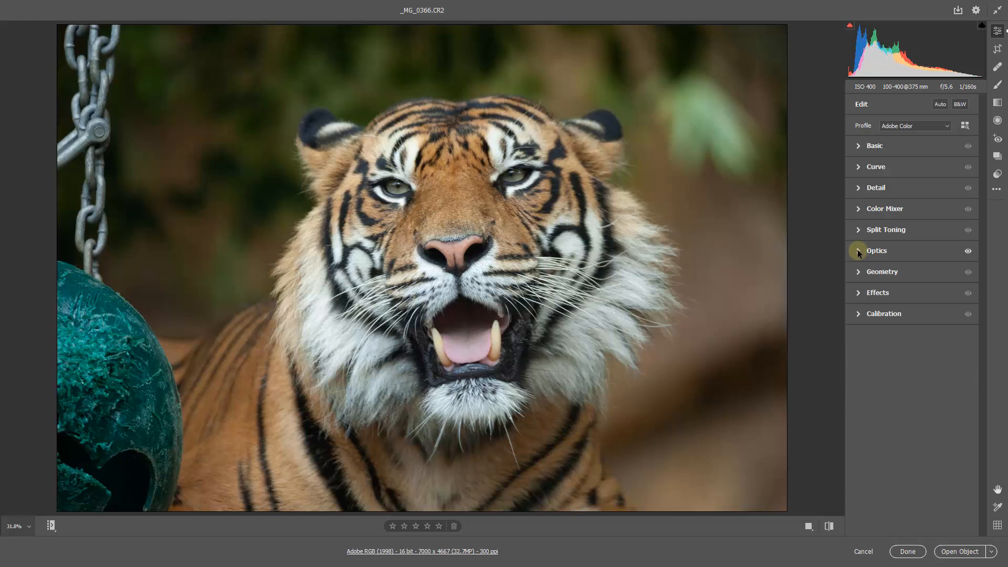
Step: Set a custom white balance by sampling the neutral grey fur beside the tiger's chin
left_click(858, 144)
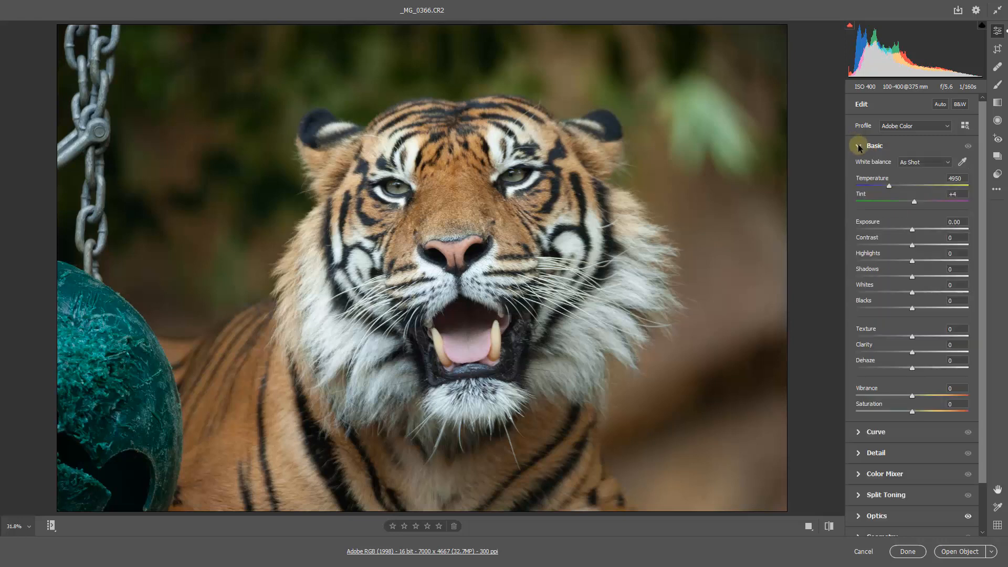
left_click(960, 163)
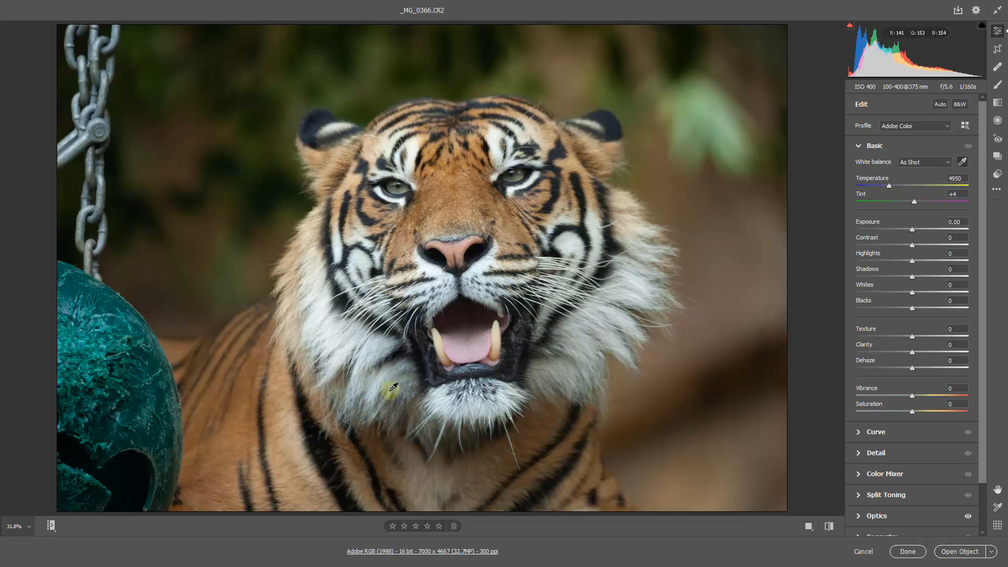
left_click(394, 387)
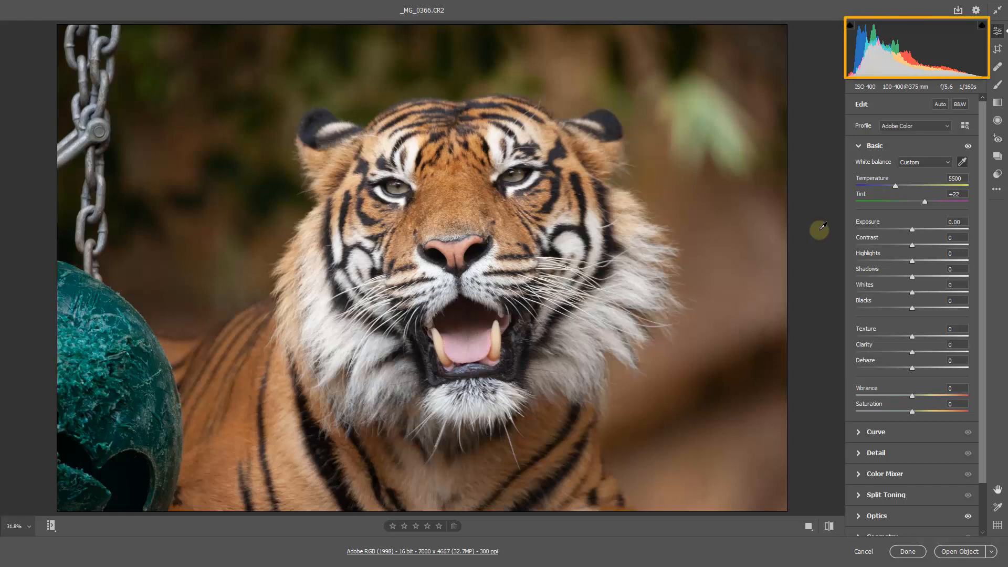
Step: Adjust the photo's tones to Exposure -0.35, Highlights -17, Whites +33 and Blacks -18
left_click(912, 231)
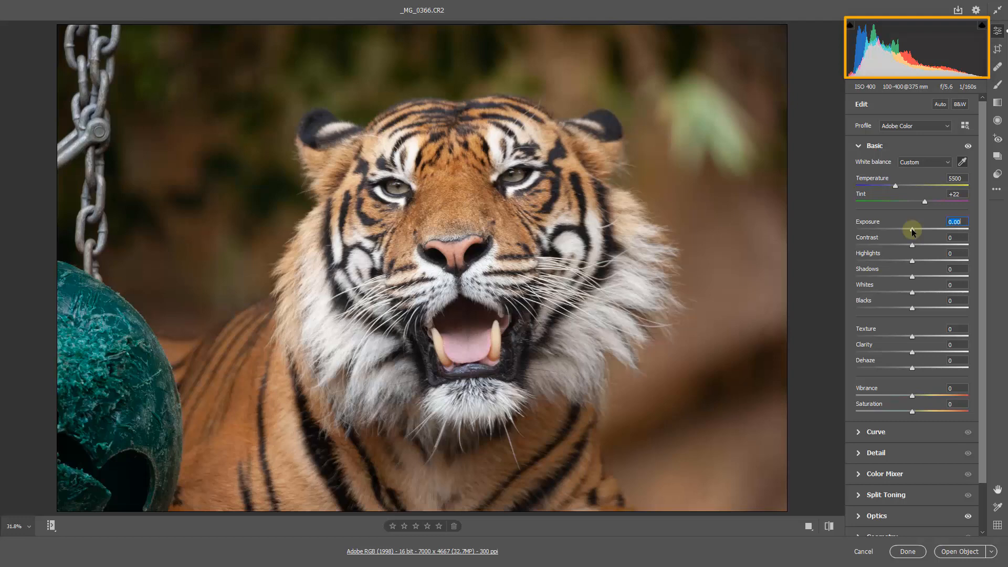
left_click_drag(912, 231, 908, 230)
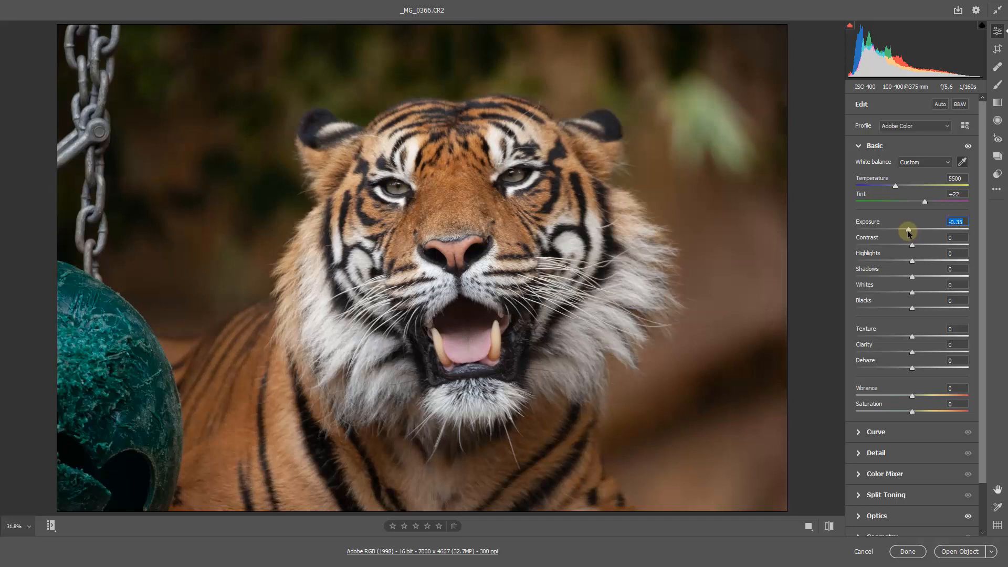
left_click(902, 261)
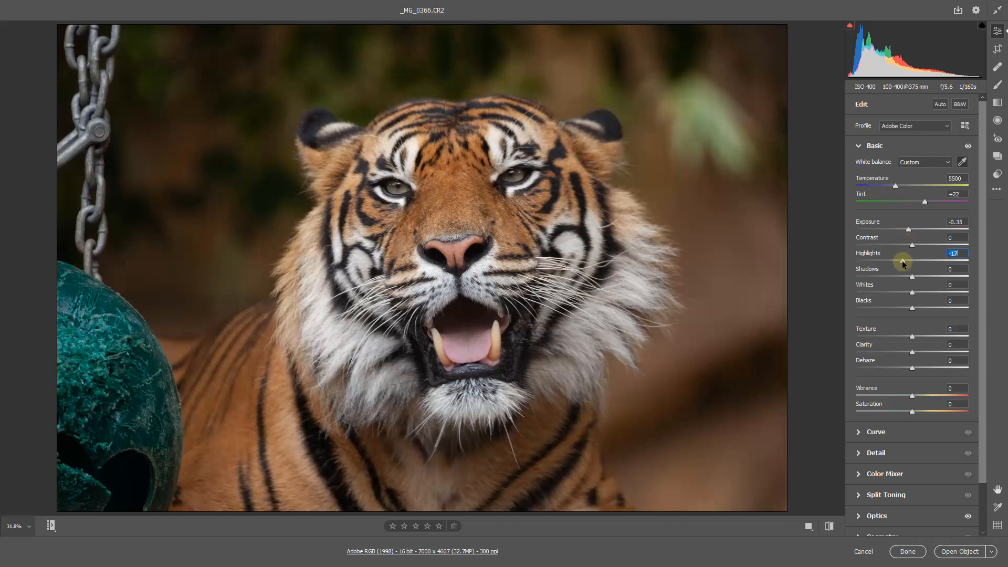
left_click(930, 292)
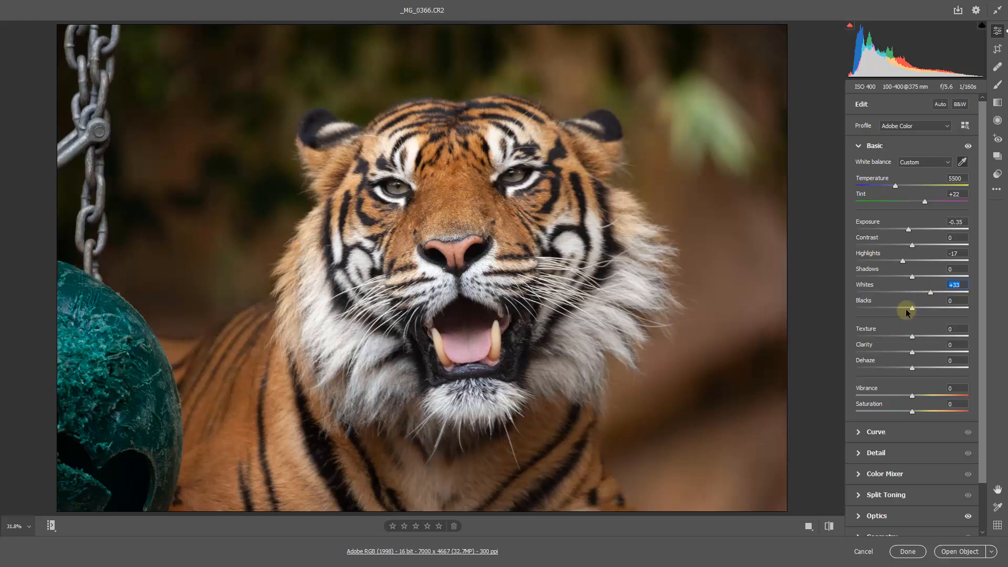
left_click_drag(906, 312, 902, 310)
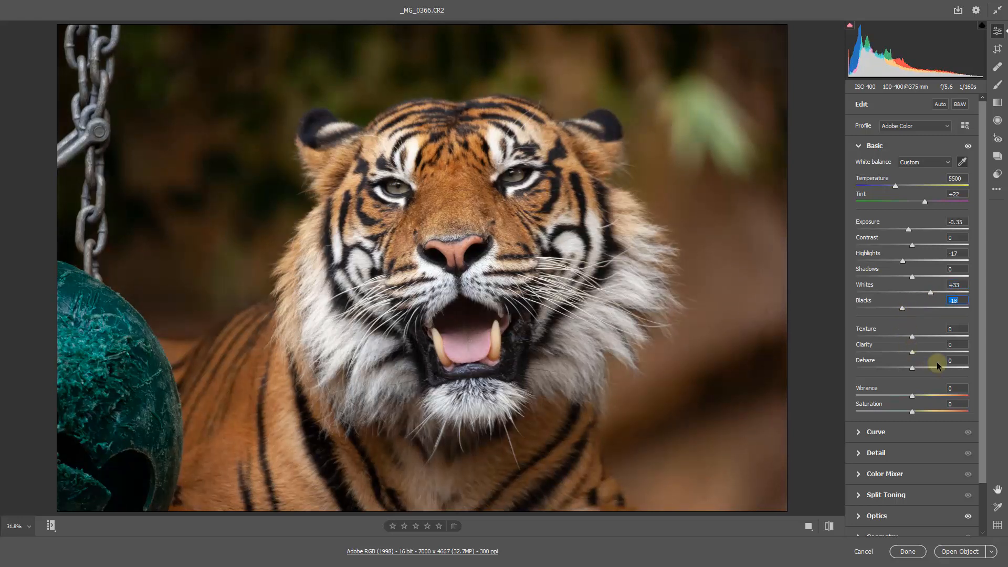
Step: Set the photo's Clarity to +22 and Vibrance to +21, and put away the white balance eyedropper
left_click(926, 352)
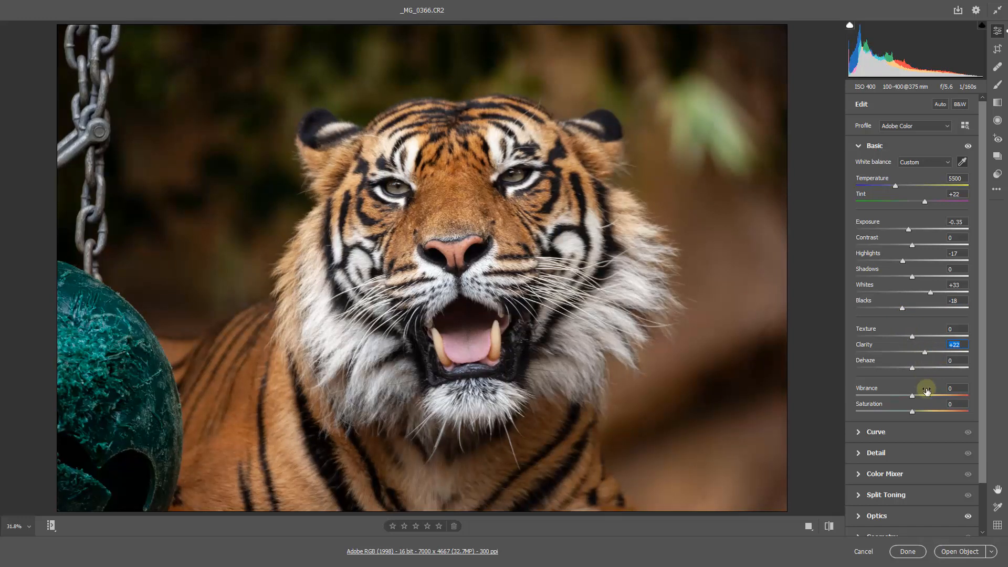
left_click(924, 396)
left_click_drag(923, 395, 920, 395)
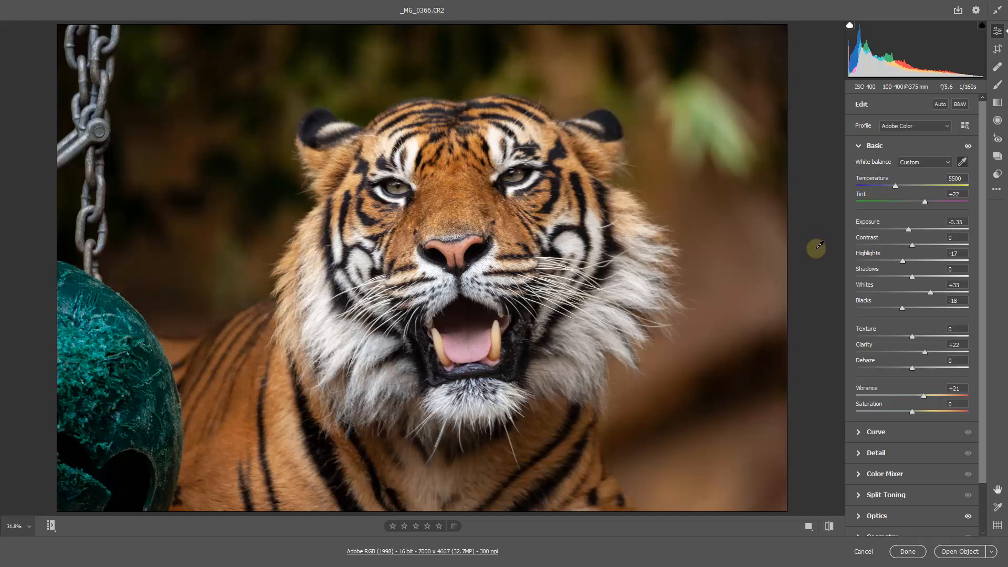
key("i")
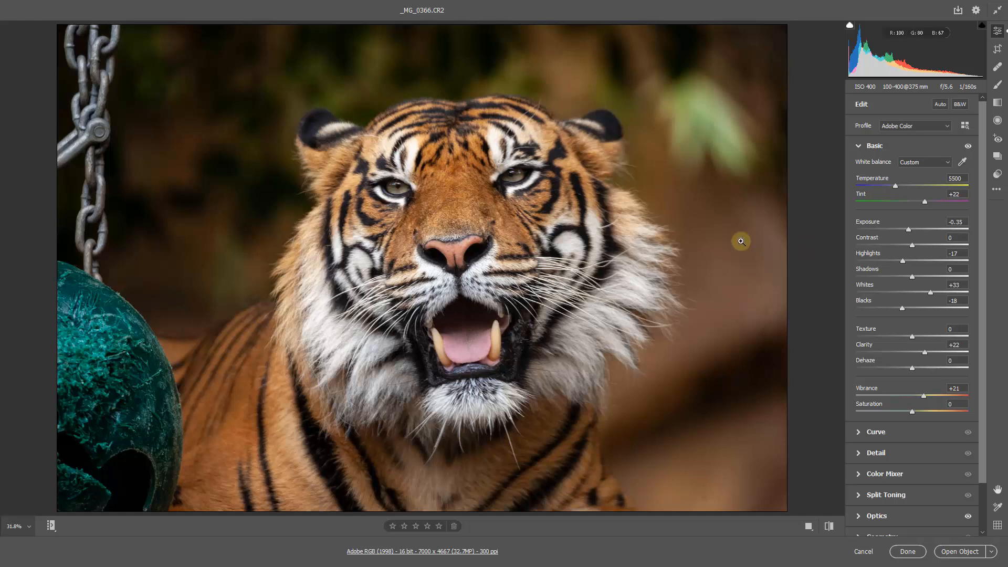
Step: Check the grain in the blurred background up close and set Noise Reduction to 23
left_click_drag(681, 215, 794, 241)
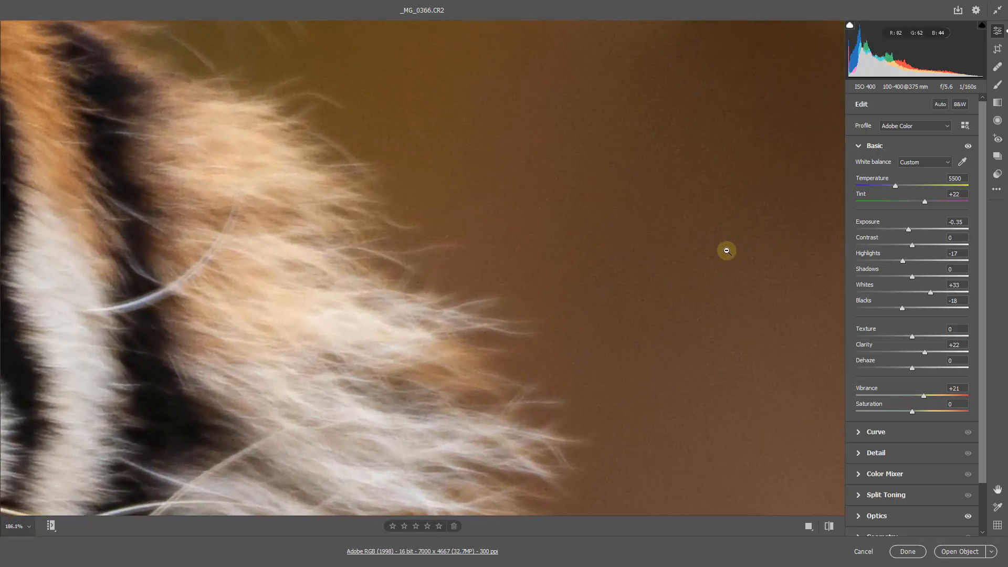
key("h")
left_click_drag(736, 250, 427, 294)
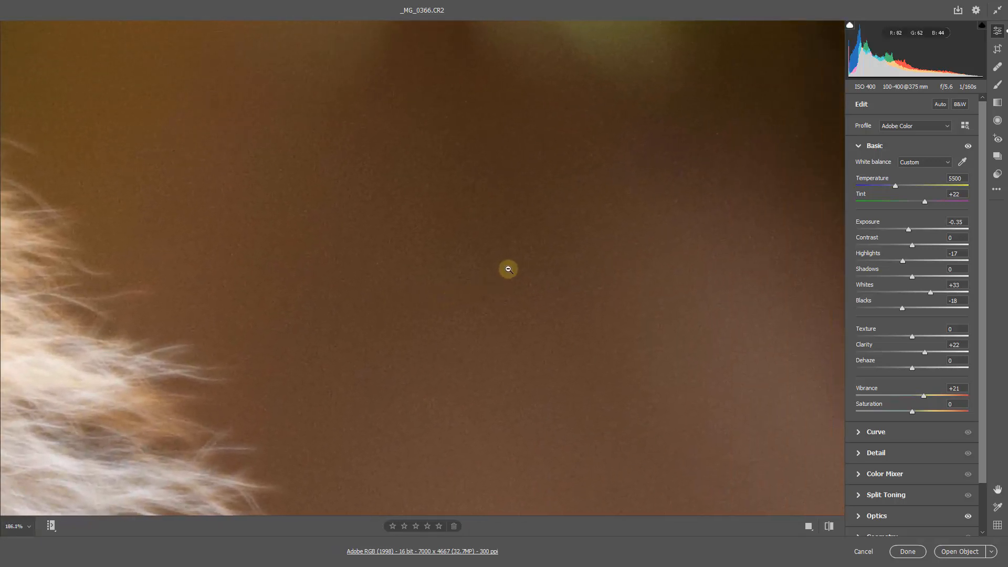
left_click_drag(524, 270, 476, 387)
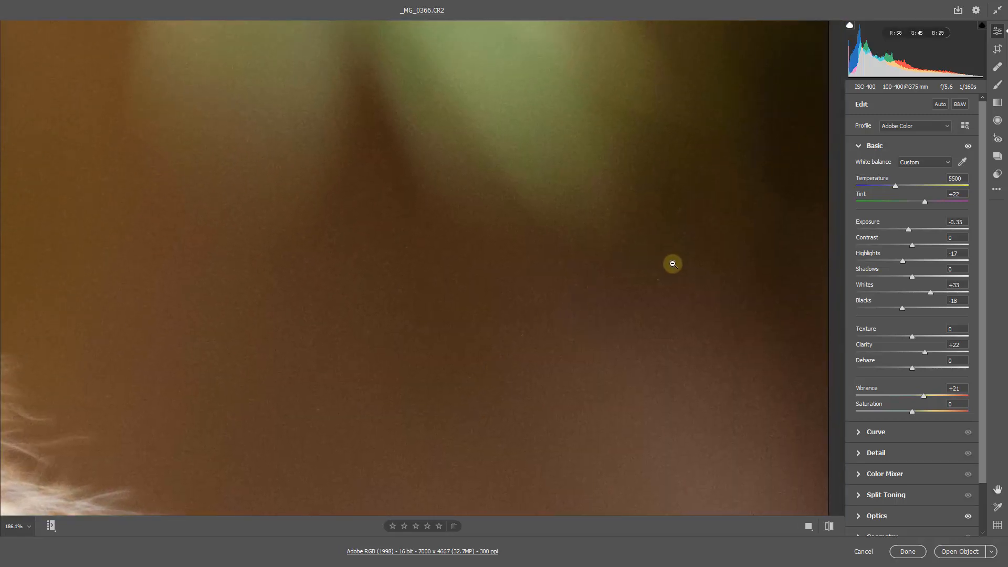
left_click(859, 454)
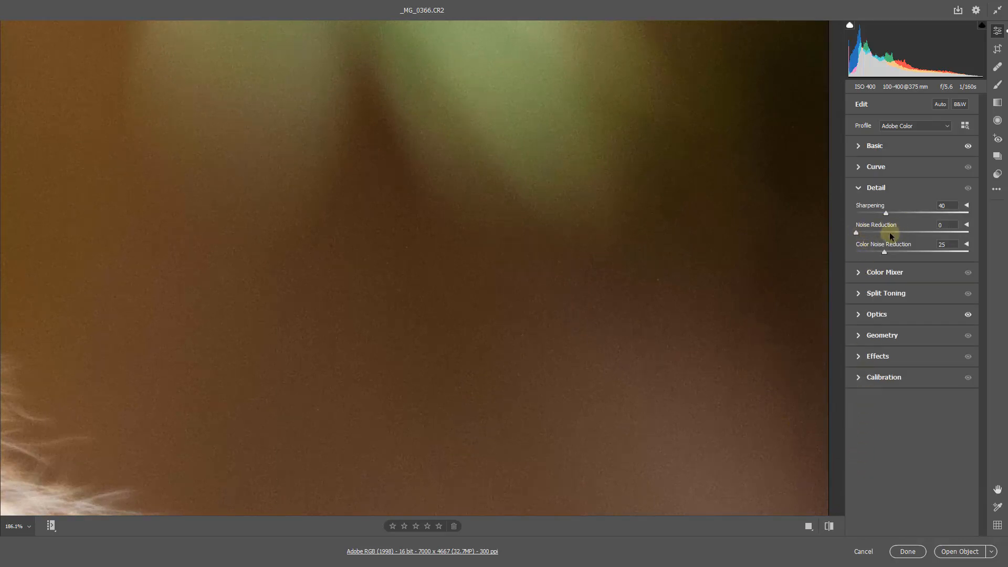
left_click(888, 232)
left_click_drag(887, 232, 884, 232)
left_click_drag(883, 232, 881, 233)
key("ctrl+0")
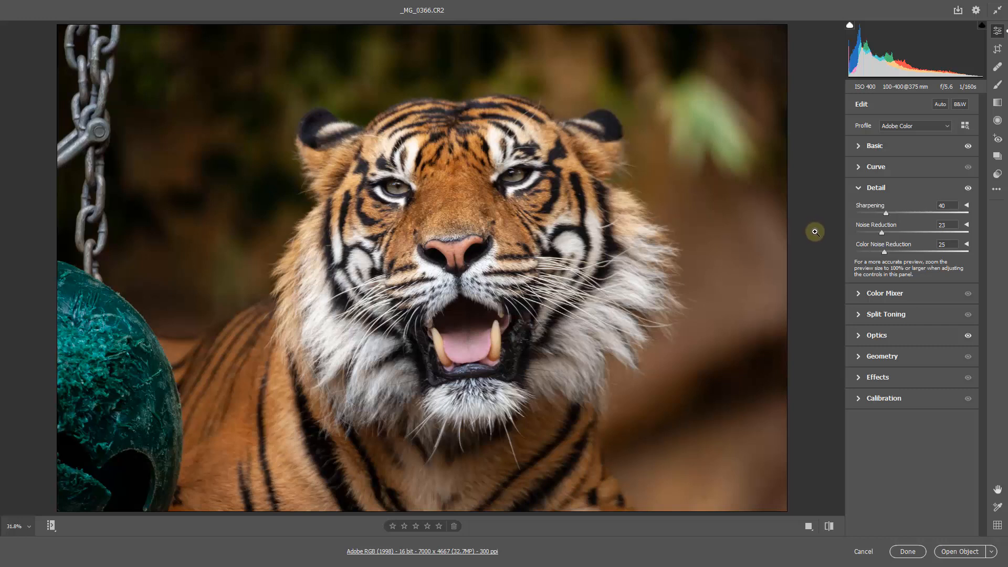
Step: Try a tighter crop around the tiger that cuts out the chain and green ball, rotated to -14.05 degrees
left_click(997, 49)
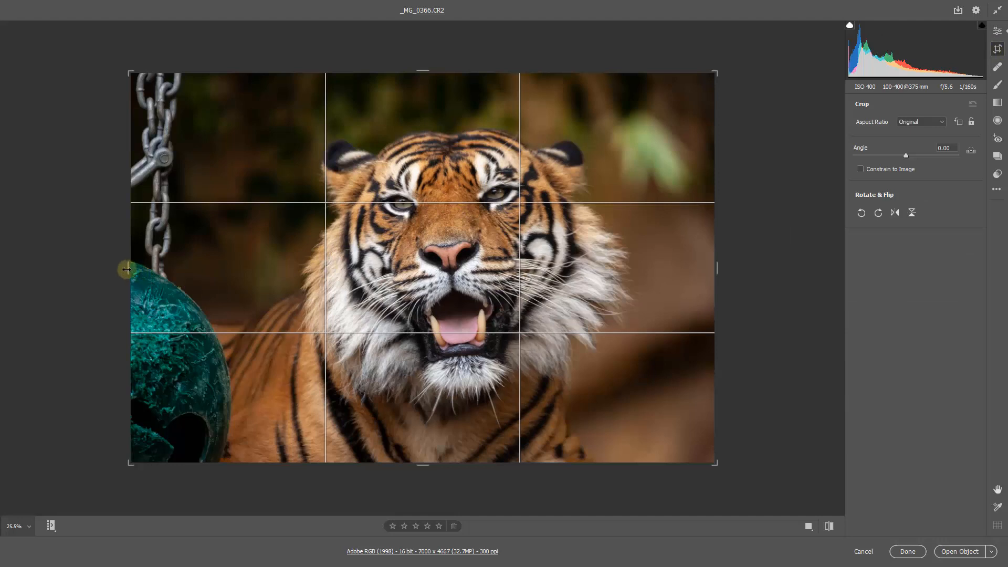
left_click_drag(127, 269, 185, 265)
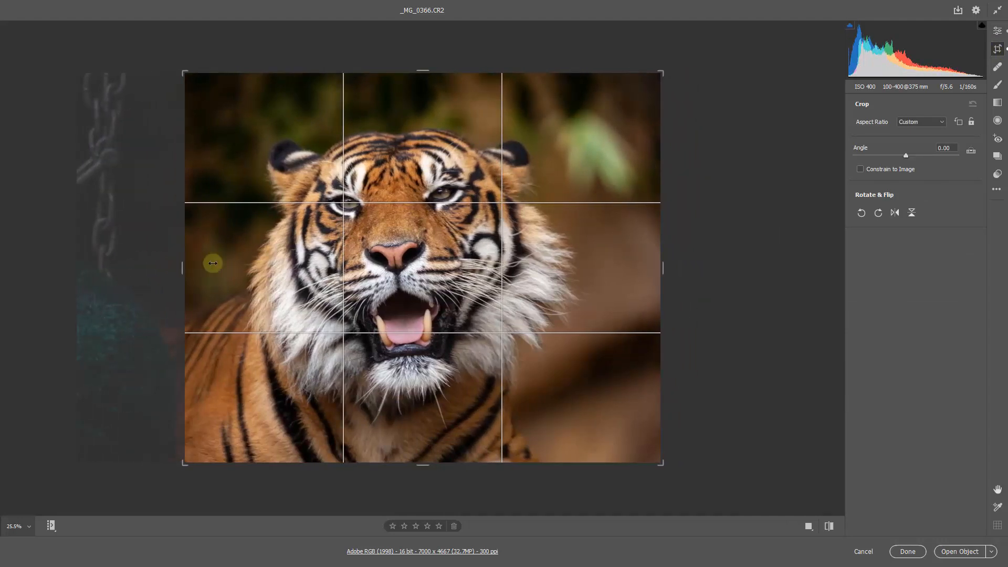
left_click_drag(663, 265, 646, 267)
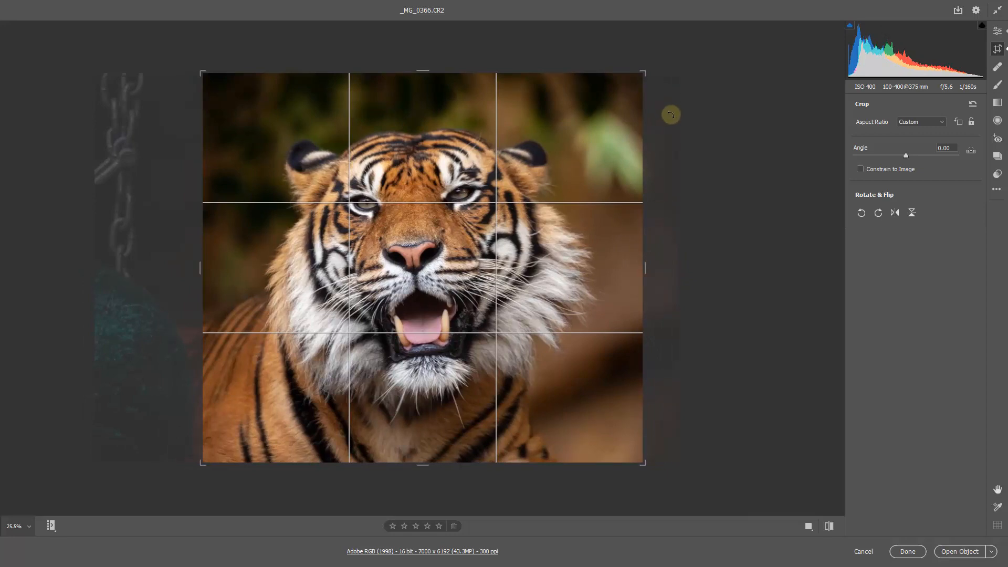
left_click_drag(671, 115, 630, 52)
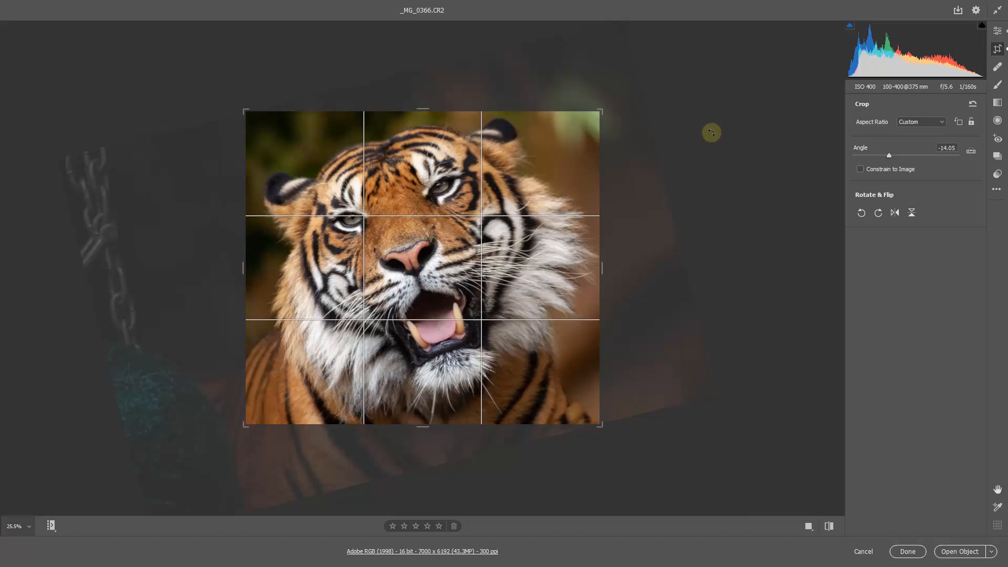
key("Escape")
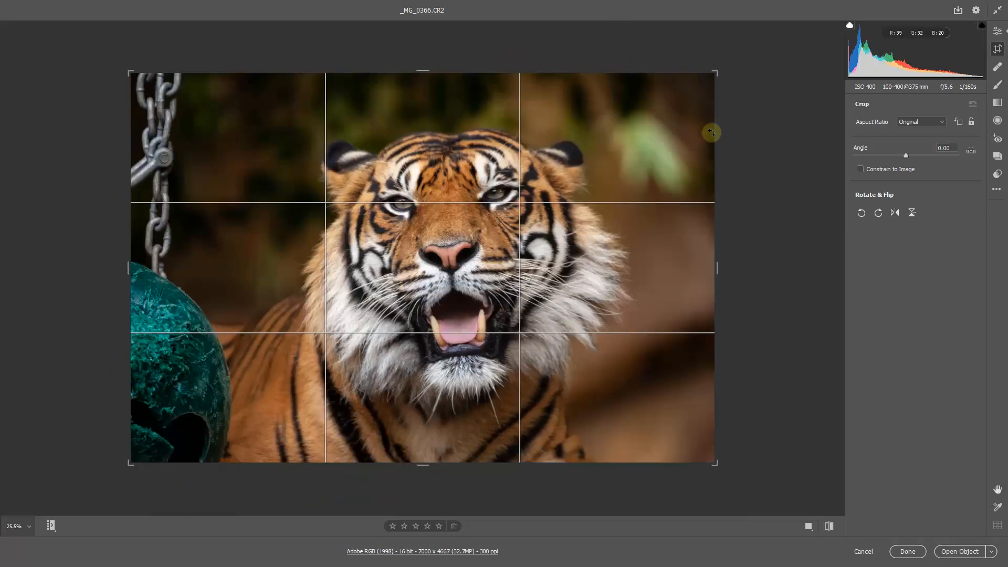
key("Return")
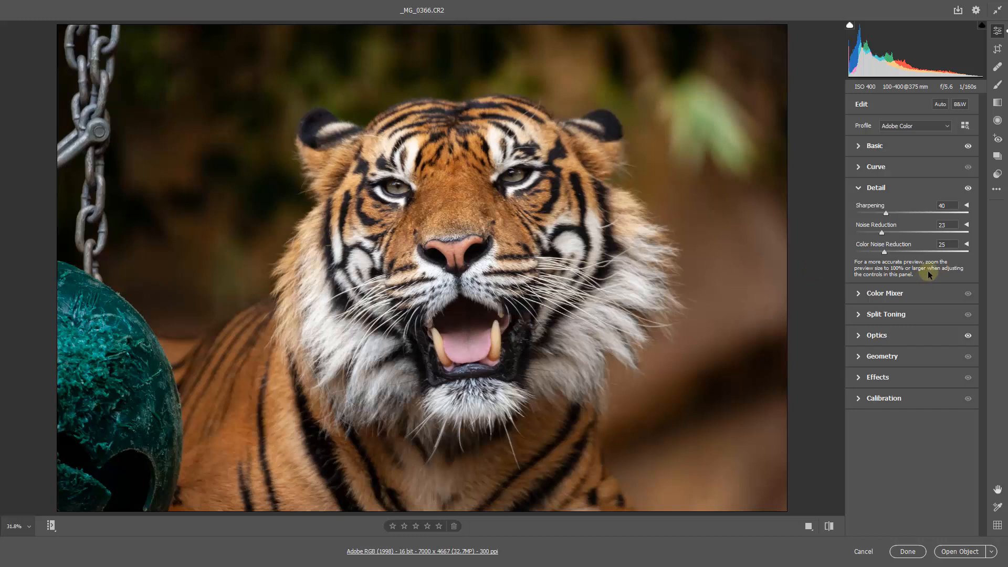
Step: Brush a local adjustment with size 2 over the tiger's eye on the image's left side and set its Exposure to +0.65
left_click_drag(453, 196, 590, 300)
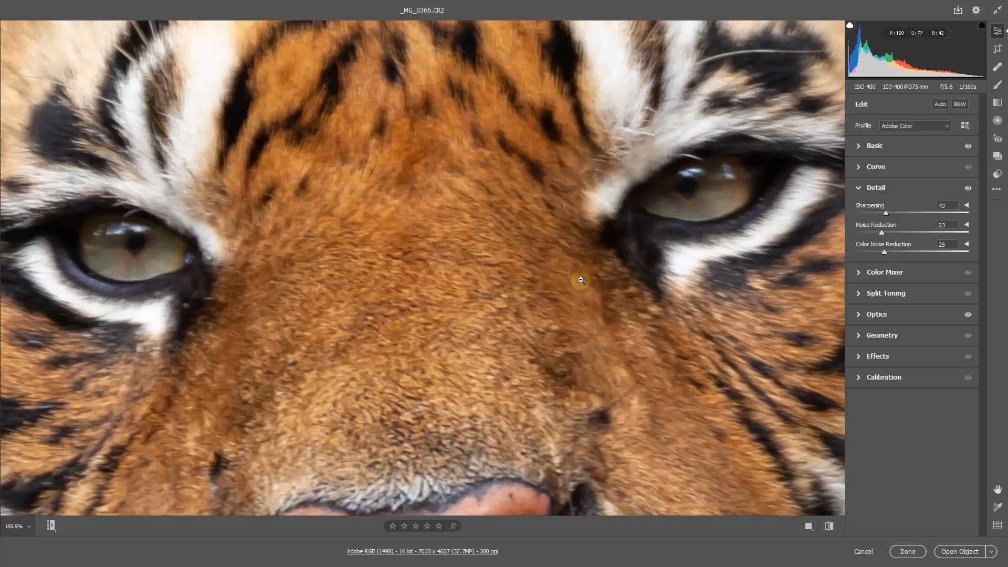
left_click(997, 87)
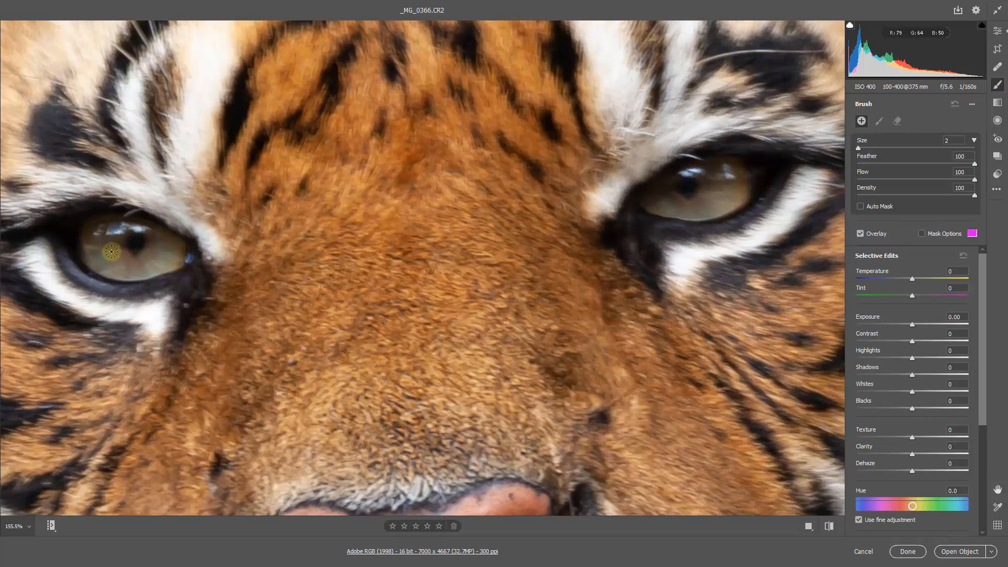
left_click(128, 241)
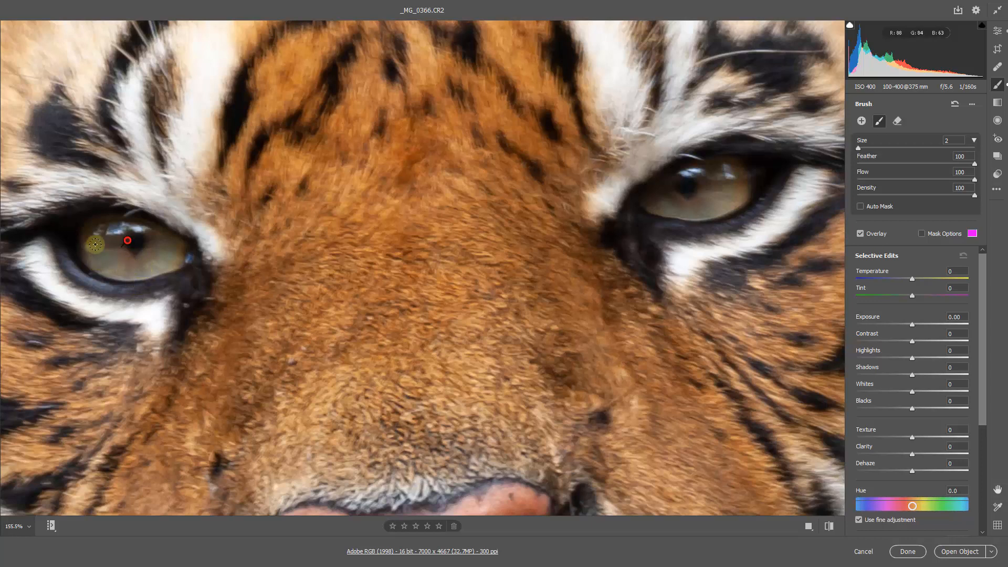
mouse_move(88, 233)
left_mouse_down()
mouse_move(128, 225)
mouse_move(184, 255)
mouse_move(114, 272)
mouse_move(94, 251)
mouse_move(156, 244)
mouse_move(112, 231)
mouse_move(139, 269)
mouse_move(129, 232)
mouse_move(165, 265)
mouse_move(158, 260)
left_mouse_up()
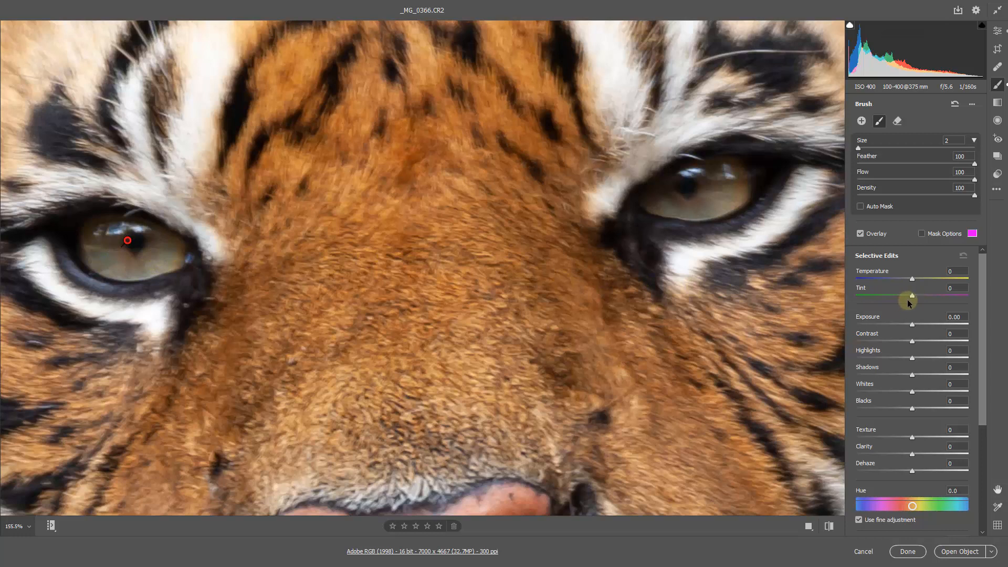
left_click(922, 324)
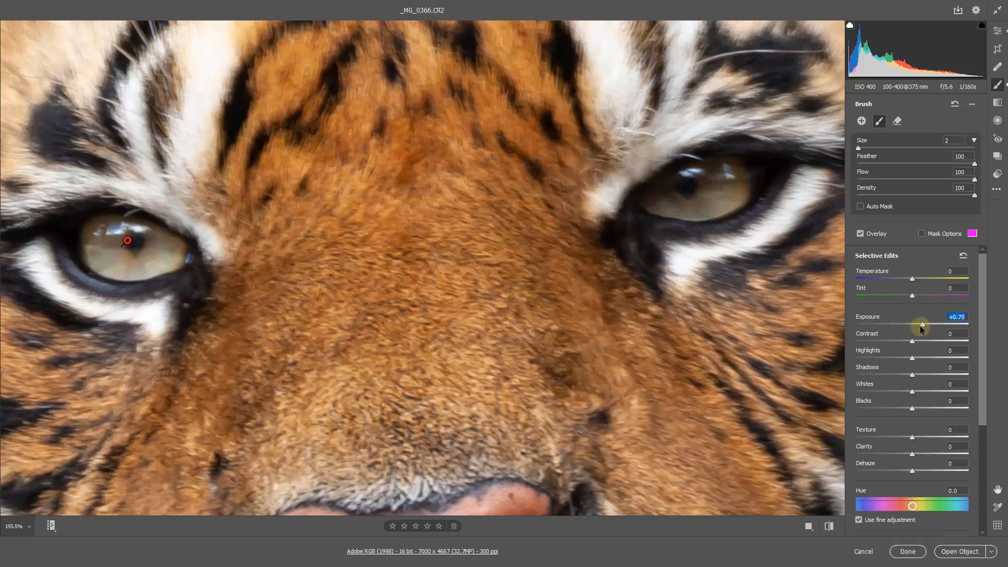
left_click_drag(920, 326, 921, 326)
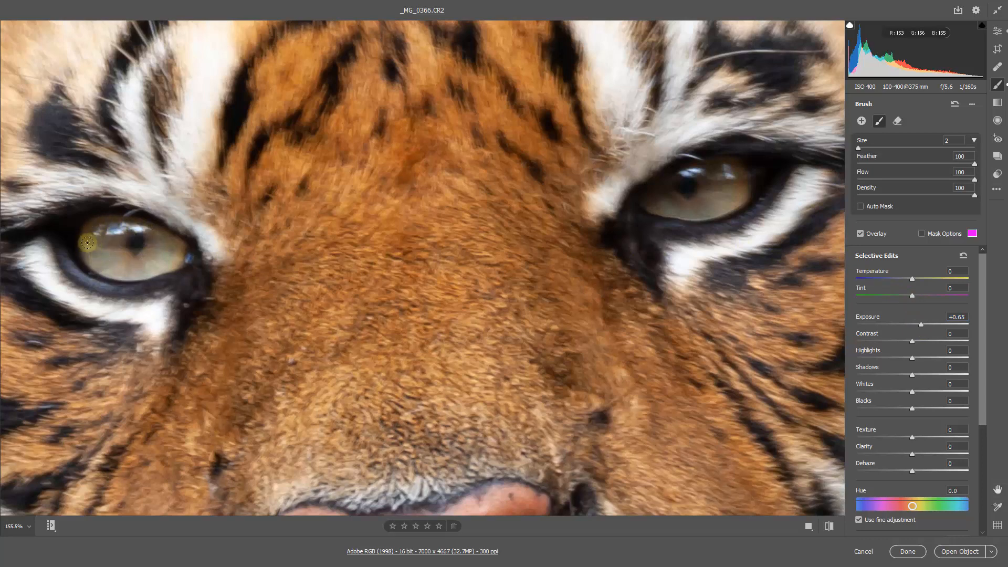
Step: Extend the brushed adjustment to cover both of the tiger's eyes and set its Tint to -23
mouse_move(99, 260)
left_mouse_down()
mouse_move(101, 273)
mouse_move(179, 255)
mouse_move(115, 228)
left_mouse_up()
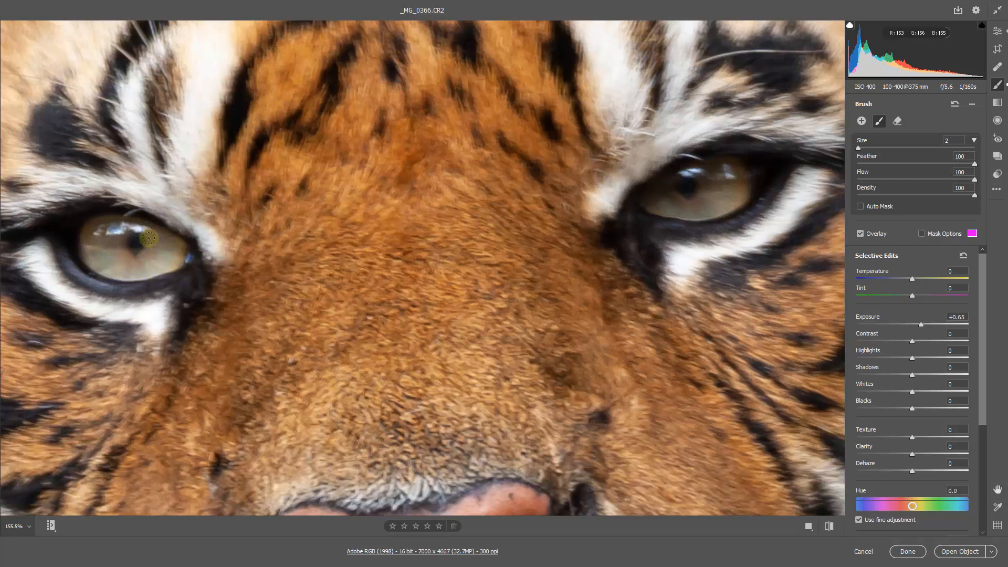
mouse_move(663, 183)
left_mouse_down()
mouse_move(737, 162)
mouse_move(724, 168)
mouse_move(739, 176)
mouse_move(703, 187)
mouse_move(739, 186)
mouse_move(691, 199)
mouse_move(739, 198)
mouse_move(727, 205)
mouse_move(649, 204)
mouse_move(685, 173)
mouse_move(738, 164)
mouse_move(665, 185)
mouse_move(724, 180)
mouse_move(653, 207)
mouse_move(718, 205)
mouse_move(660, 207)
mouse_move(678, 212)
mouse_move(732, 184)
mouse_move(669, 202)
mouse_move(695, 172)
mouse_move(727, 172)
mouse_move(732, 197)
mouse_move(691, 213)
mouse_move(717, 208)
left_mouse_up()
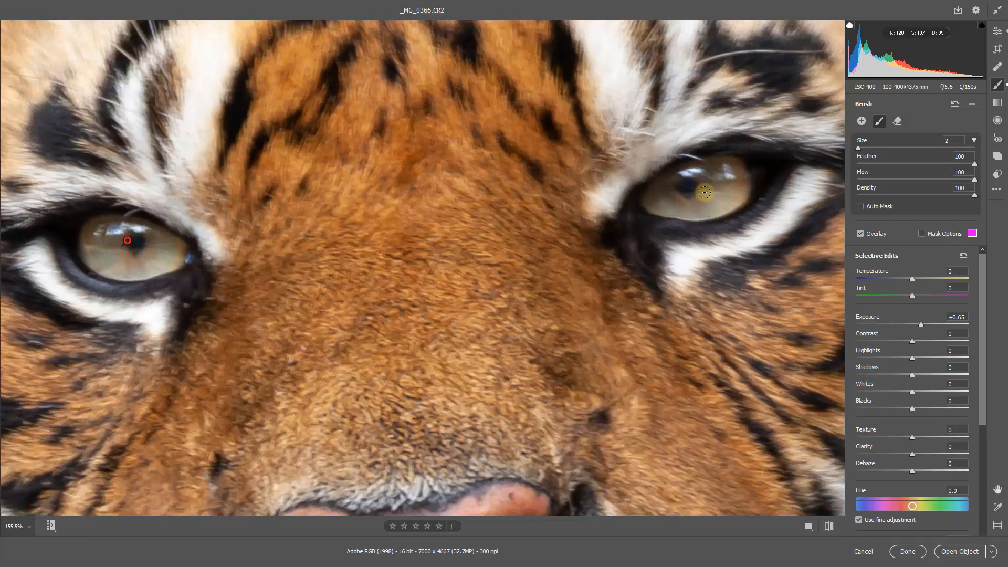
left_click(915, 314)
left_click(903, 297)
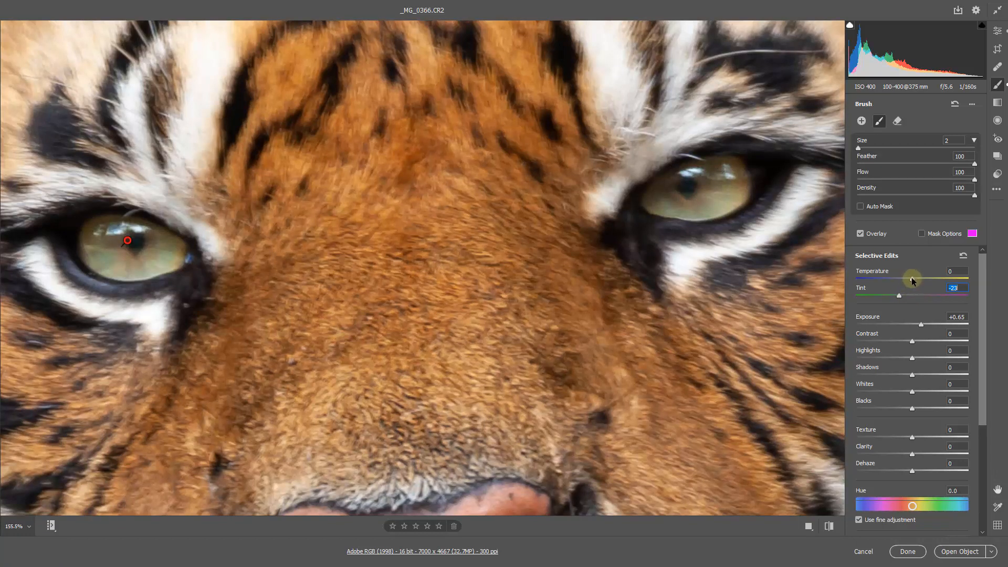
Step: Set the brushed eye adjustment's Temperature to -9 and its Saturation to +38
left_click(912, 279)
left_click_drag(907, 280, 919, 282)
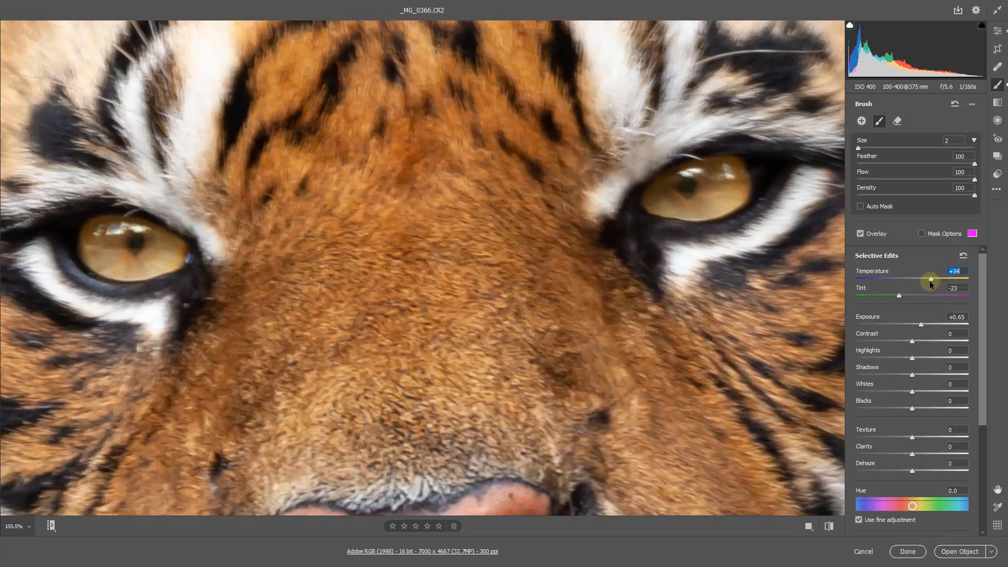
left_click_drag(929, 280, 907, 279)
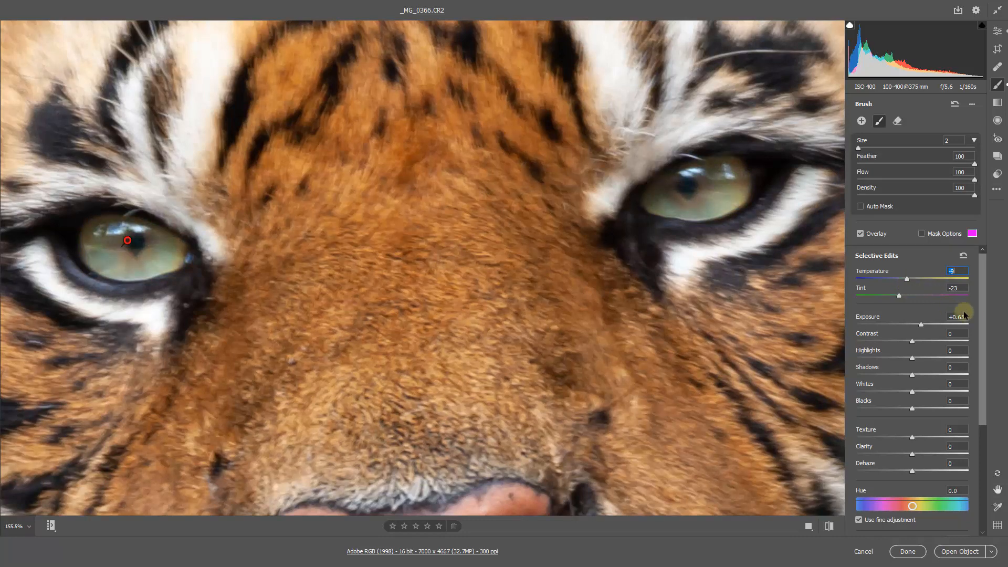
left_click_drag(982, 306, 979, 362)
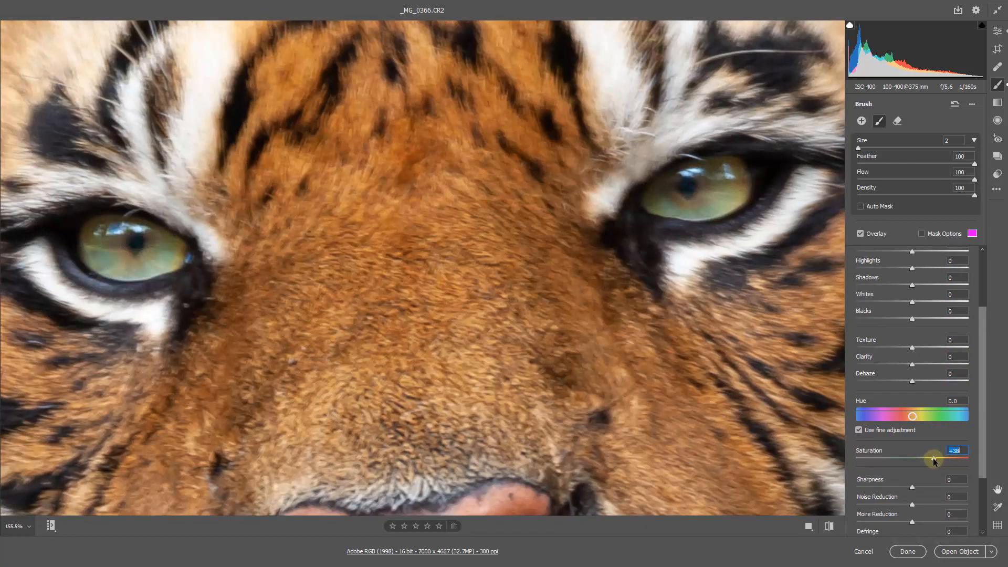
left_click_drag(934, 458, 934, 459)
key("ctrl+0")
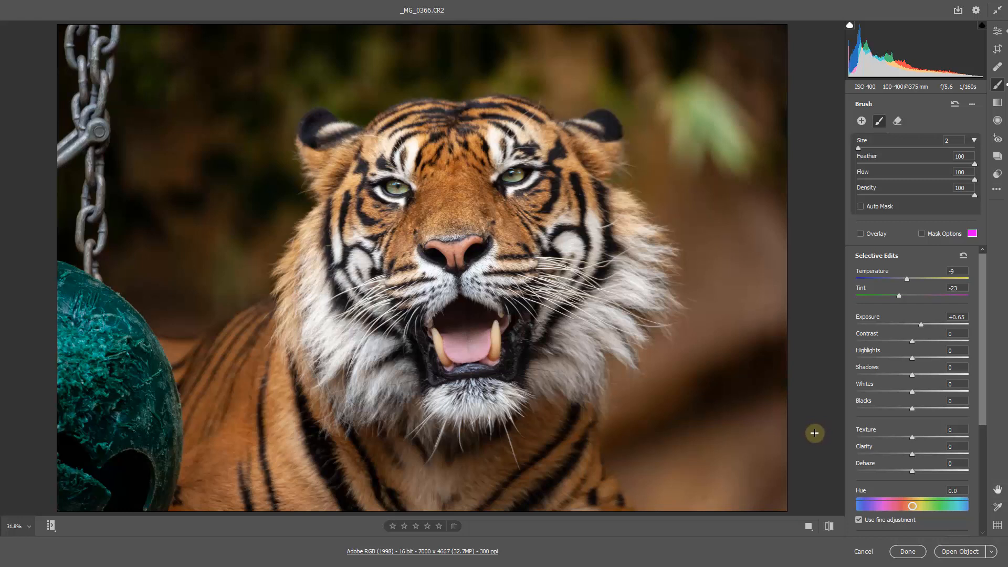
Step: Confirm the workflow options with Open in Photoshop as Smart Objects enabled and open the developed photo in Photoshop
left_click(423, 552)
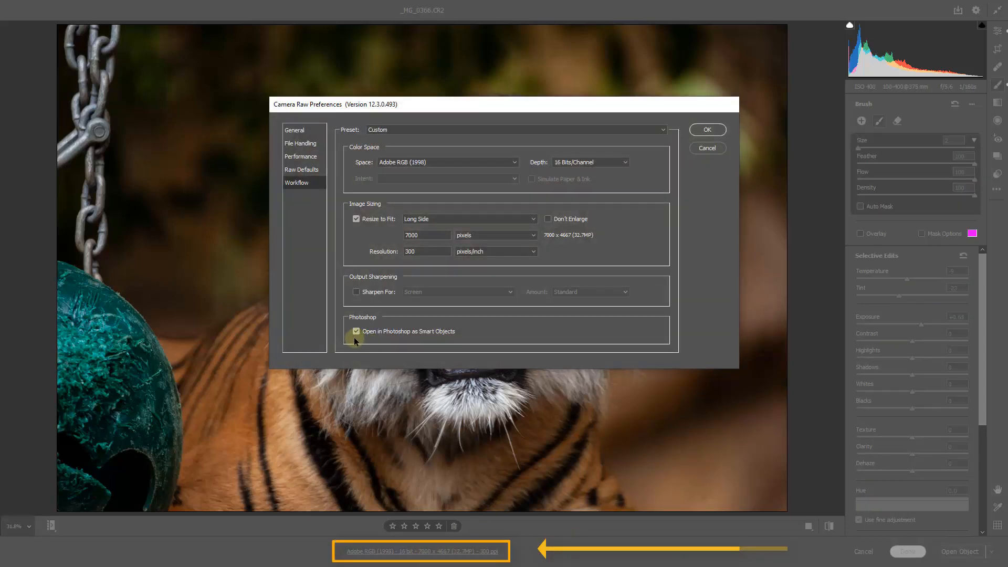
left_click(707, 131)
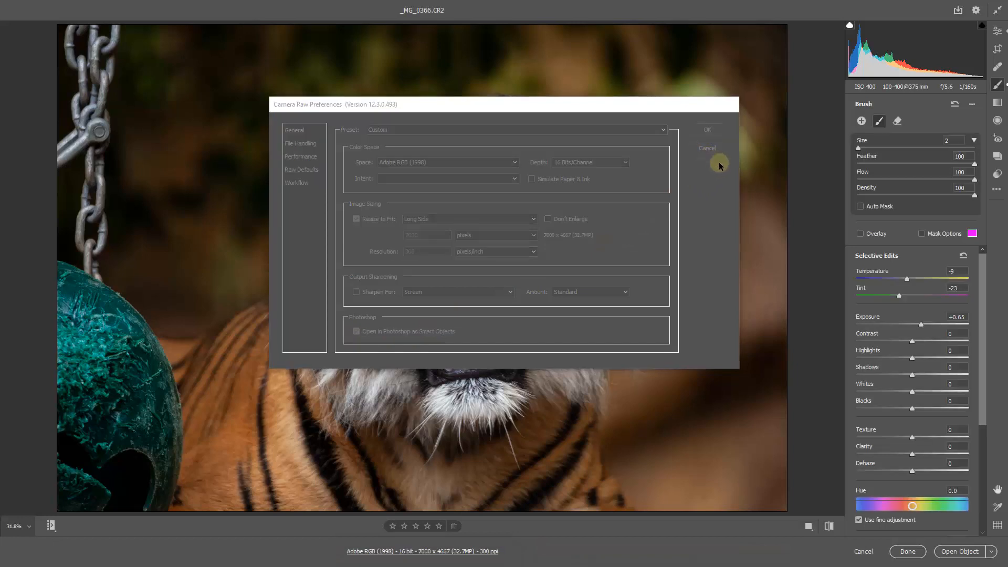
left_click(956, 552)
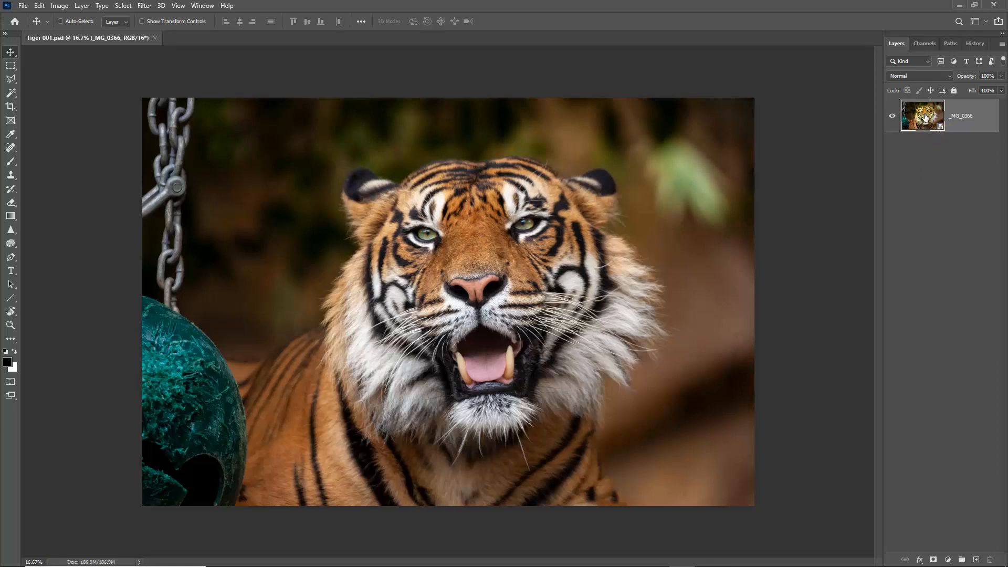
Step: Reopen the smart object's Camera Raw settings from its layer and return to the document without changing them
double_click(923, 116)
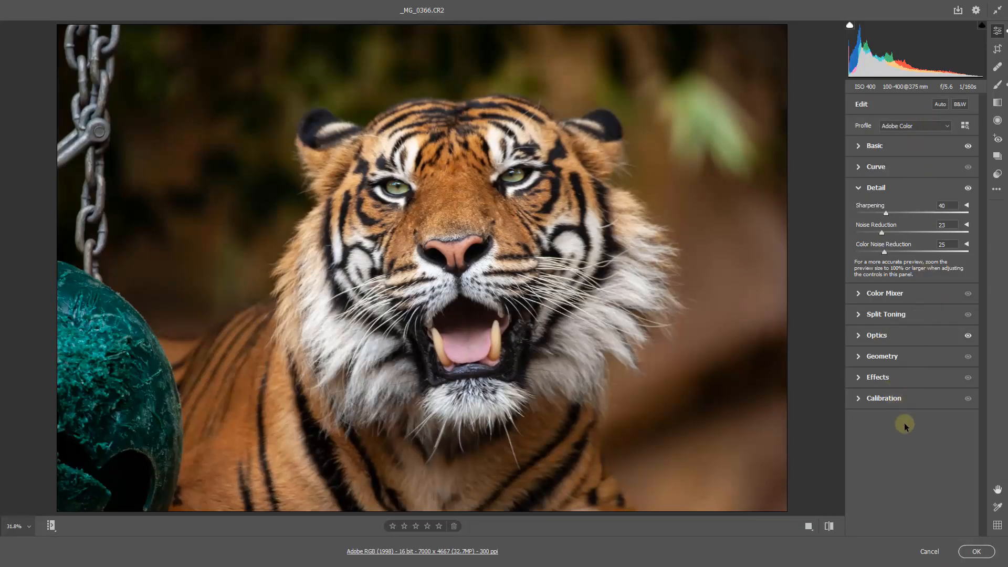
left_click(974, 550)
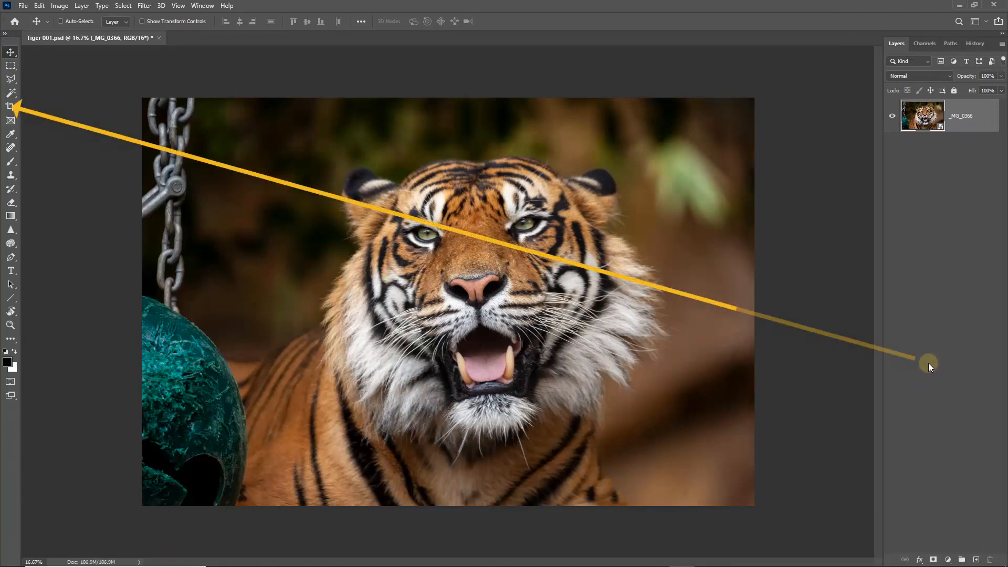
Step: Start a crop with Delete Cropped Pixels enabled, trim the chain side of the photo and rotate the image clockwise
left_click(13, 108)
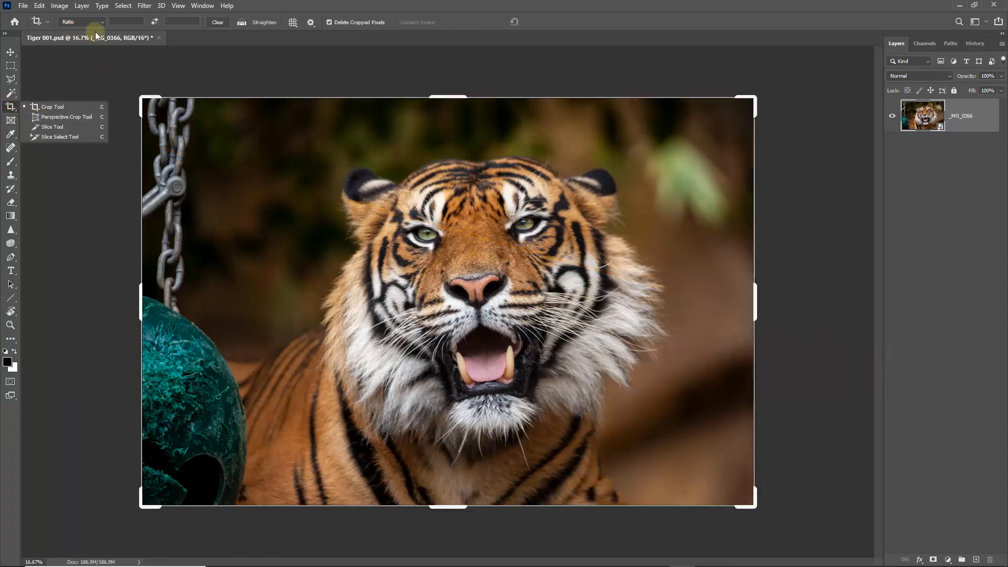
left_click(665, 26)
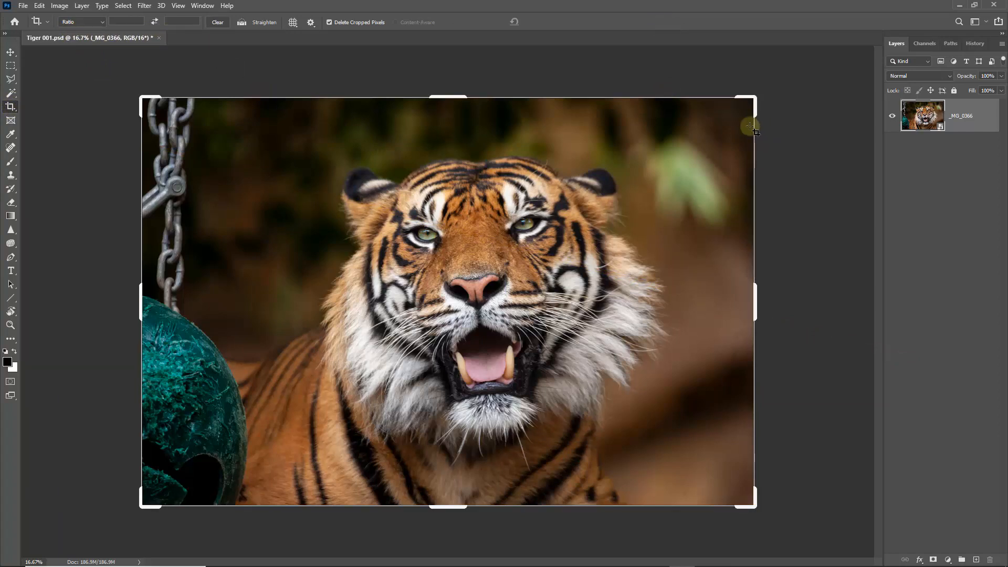
left_click_drag(146, 304, 172, 306)
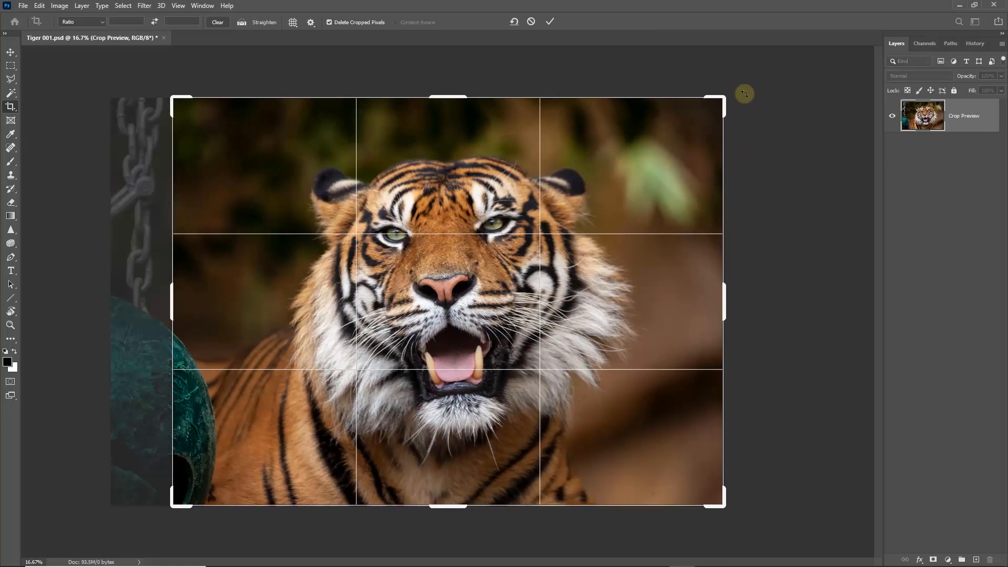
left_click_drag(747, 91, 792, 167)
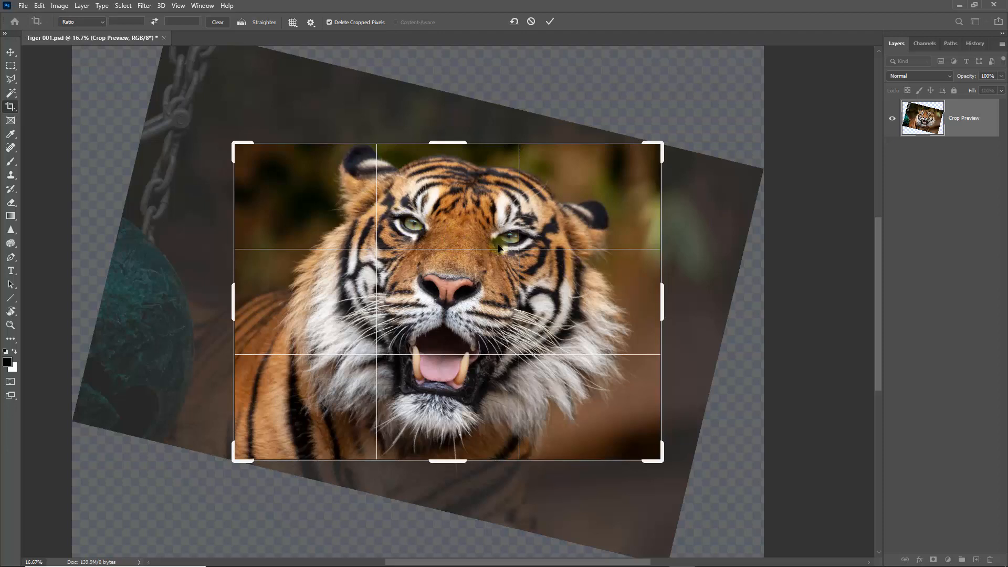
Step: Enlarge the crop frame around the tiger, reposition the photo within it leaving empty corners, and apply the crop
left_click(653, 165)
left_click_drag(659, 143, 675, 128)
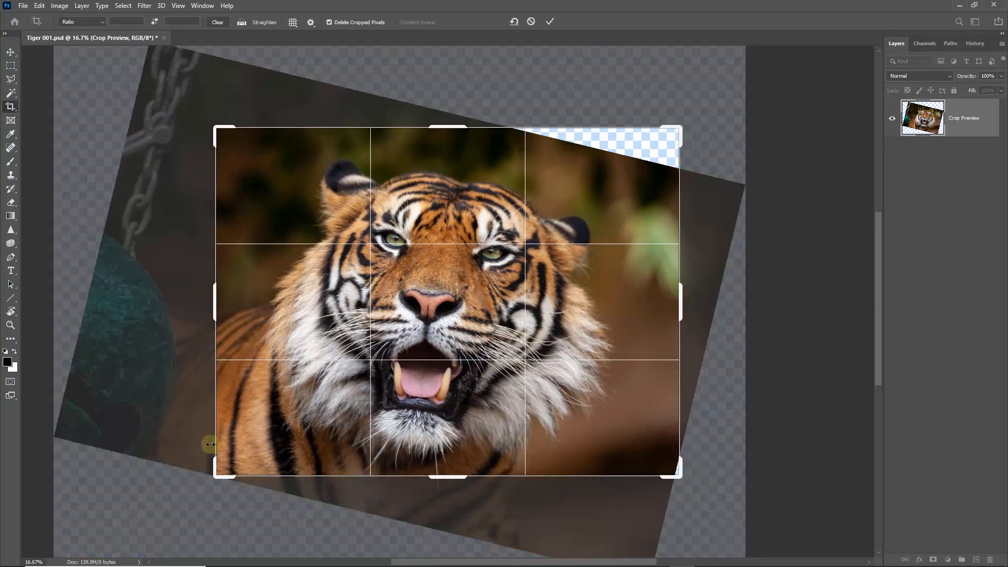
left_click_drag(216, 477, 187, 489)
left_click_drag(423, 284, 442, 284)
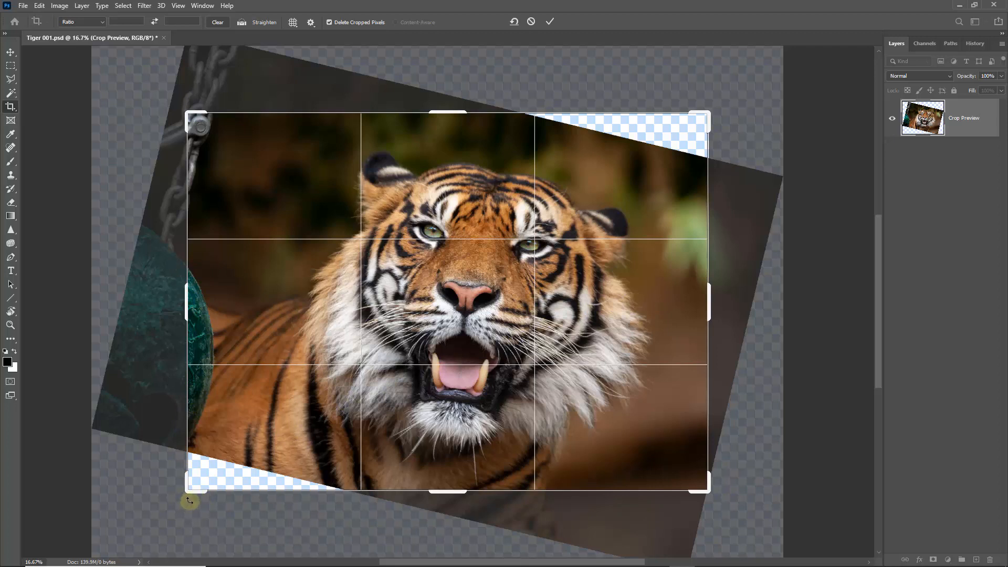
left_click_drag(187, 493, 194, 485)
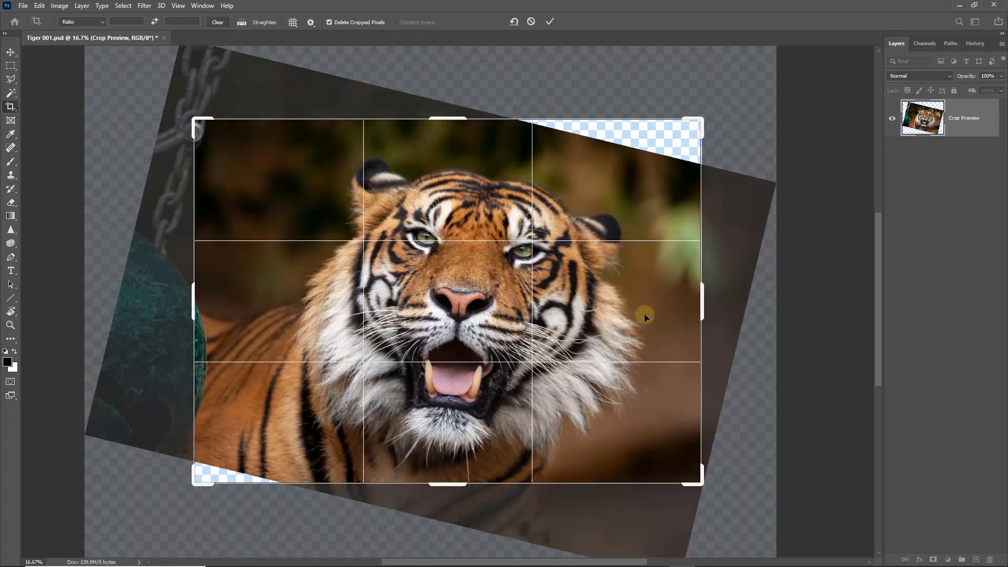
left_click_drag(650, 313, 656, 310)
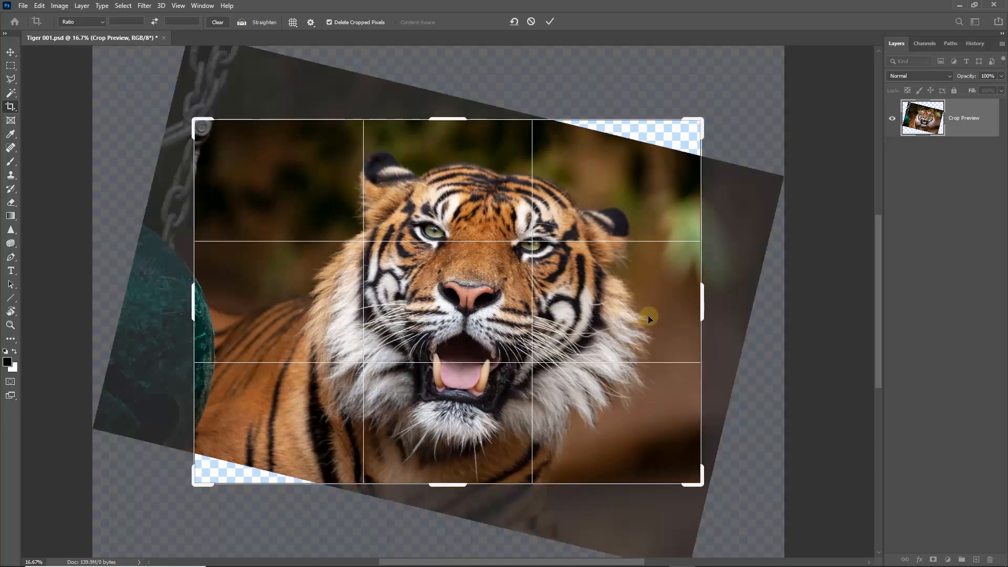
left_click(550, 22)
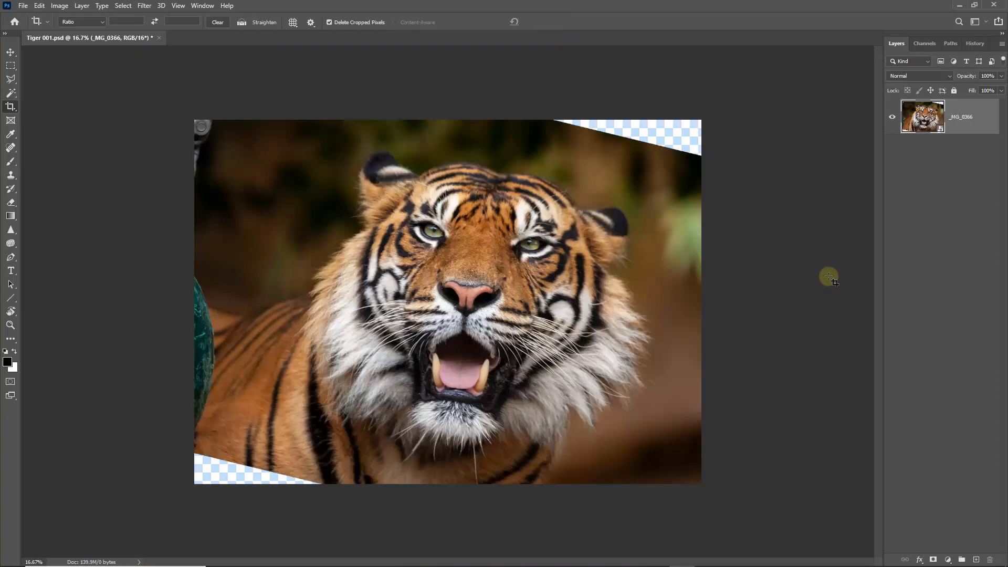
Step: Duplicate the tiger smart object layer and rasterize the copy
key("ctrl+0")
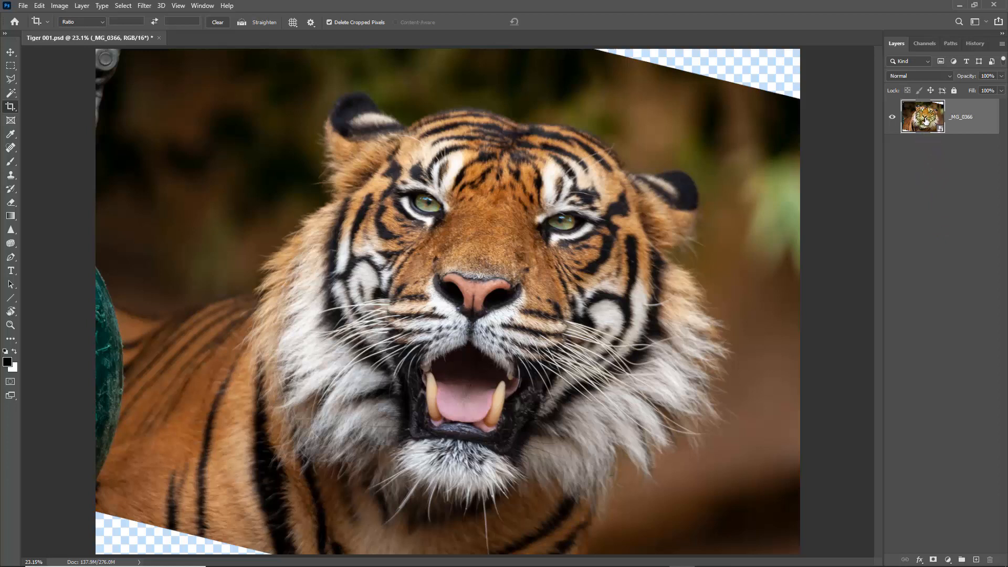
key("ctrl+j")
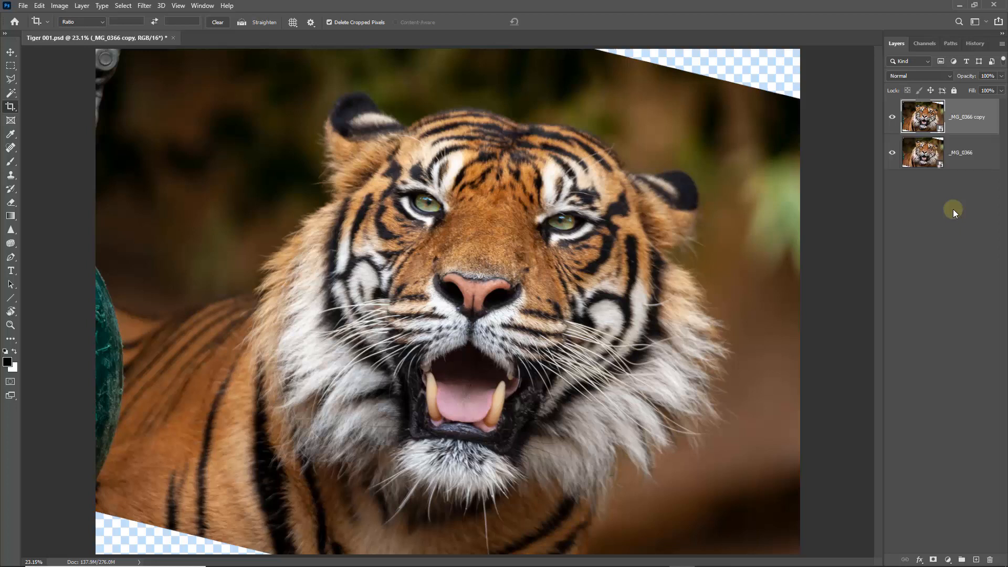
right_click(972, 116)
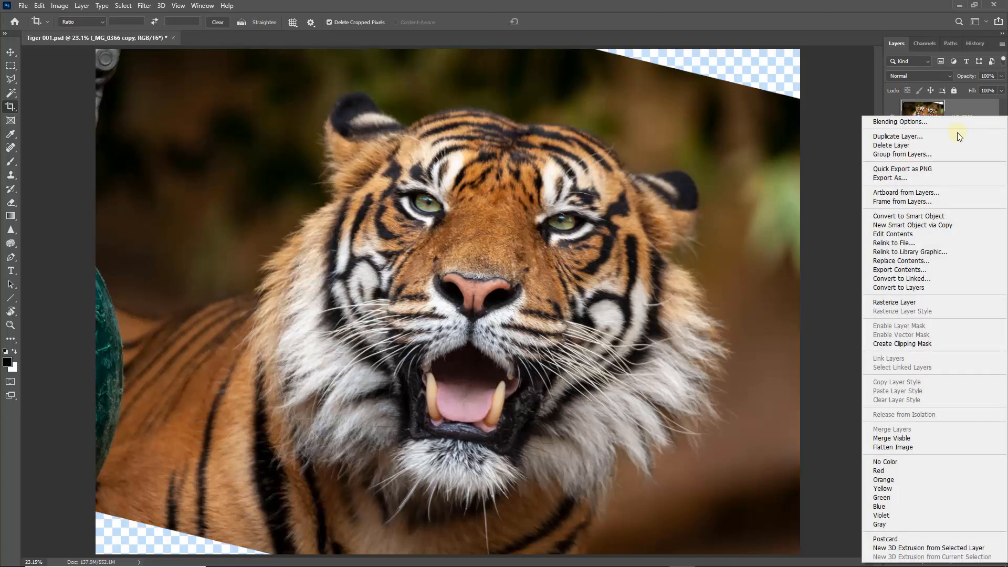
left_click(912, 305)
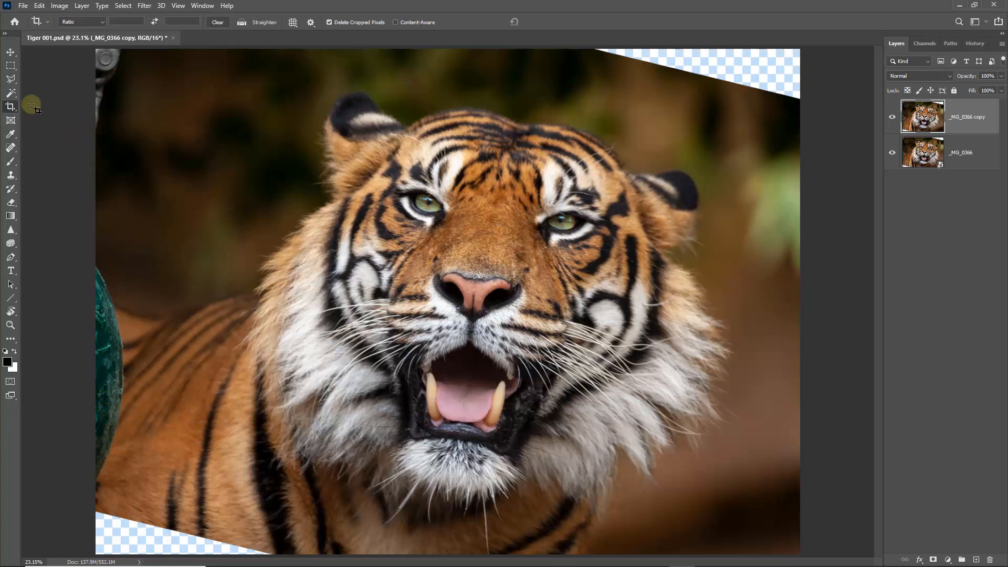
Step: Select the green ball at the image's left edge with the Polygonal Lasso and start Content-Aware Fill on it
left_click(16, 80)
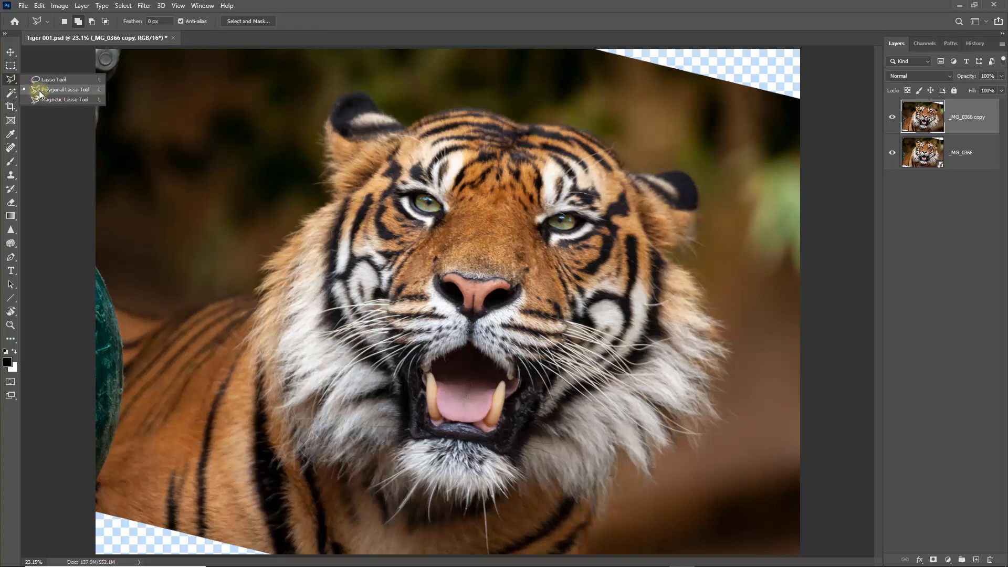
left_click(40, 90)
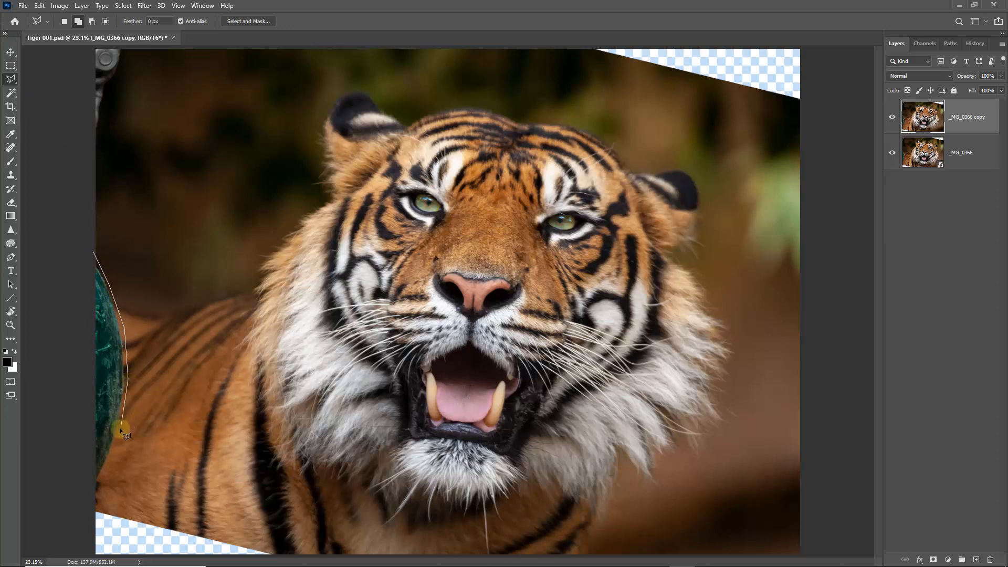
left_click(85, 499)
left_click(56, 247)
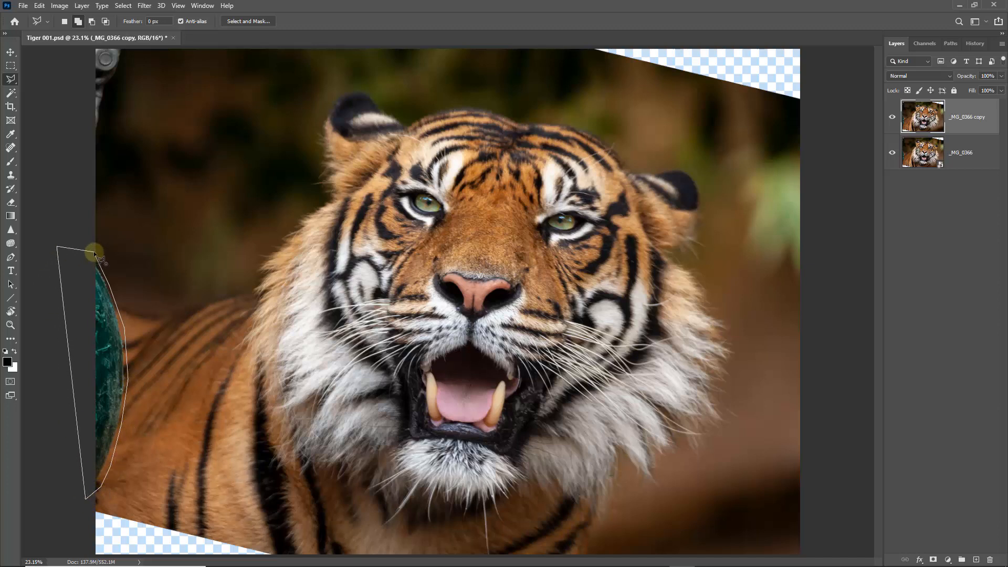
left_click(94, 253)
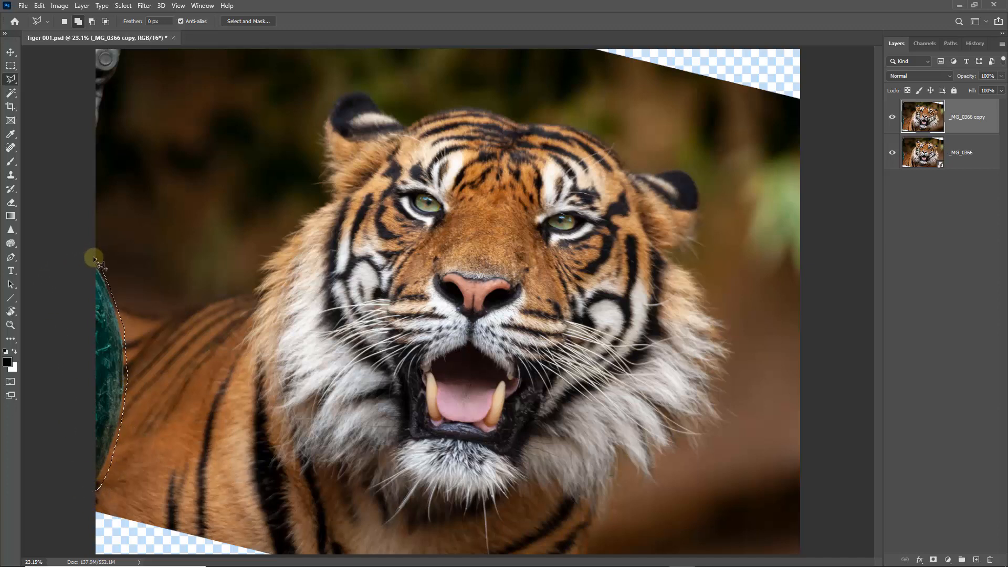
left_click(40, 5)
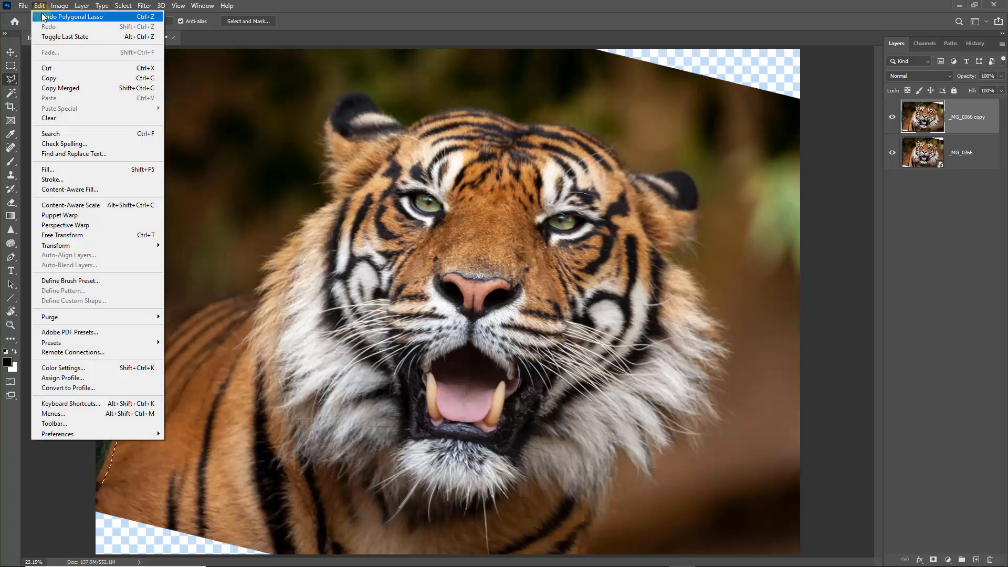
left_click(65, 190)
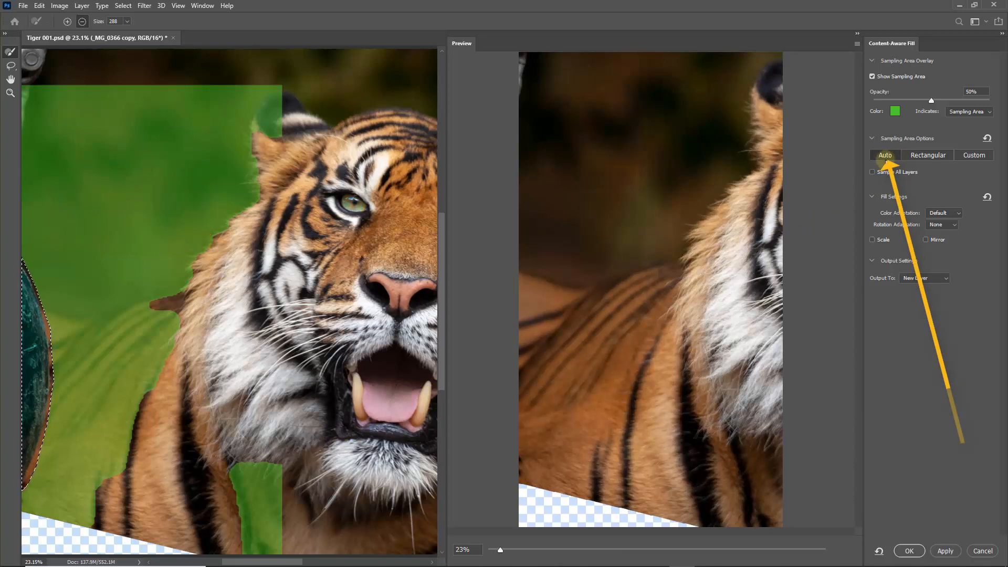
Step: Try a Custom sampling area brushed over the tiger's back, erase it and return the sampling to Auto
left_click(974, 155)
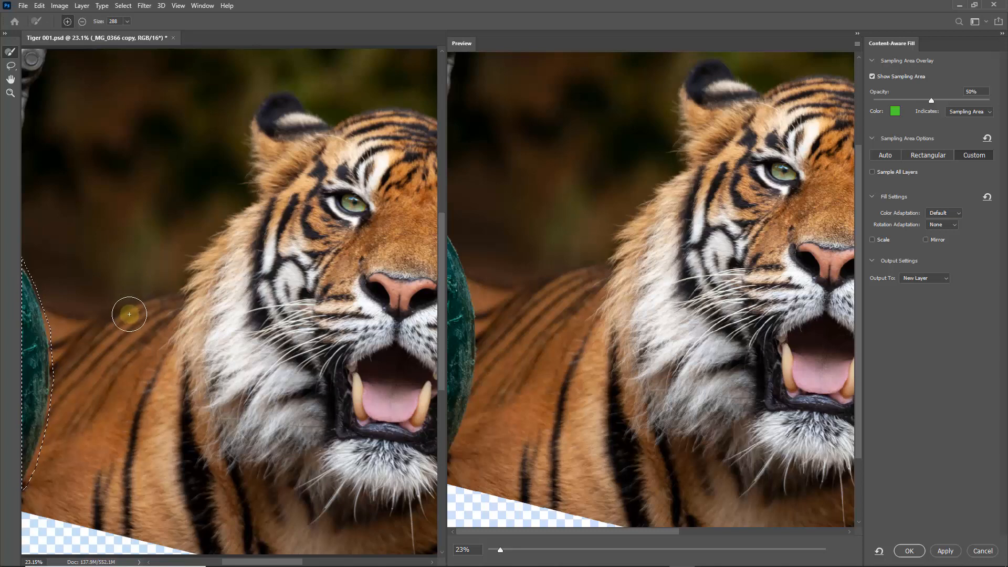
left_click(126, 282)
left_click_drag(127, 311, 125, 389)
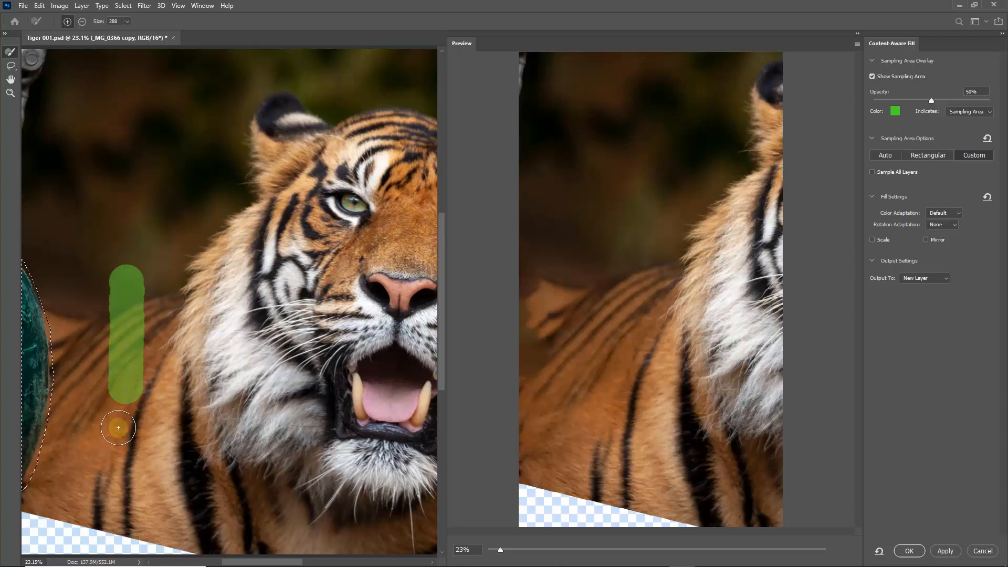
key("alt")
mouse_move(116, 402)
left_mouse_down()
mouse_move(115, 283)
mouse_move(129, 267)
mouse_move(140, 280)
mouse_move(134, 410)
left_mouse_up()
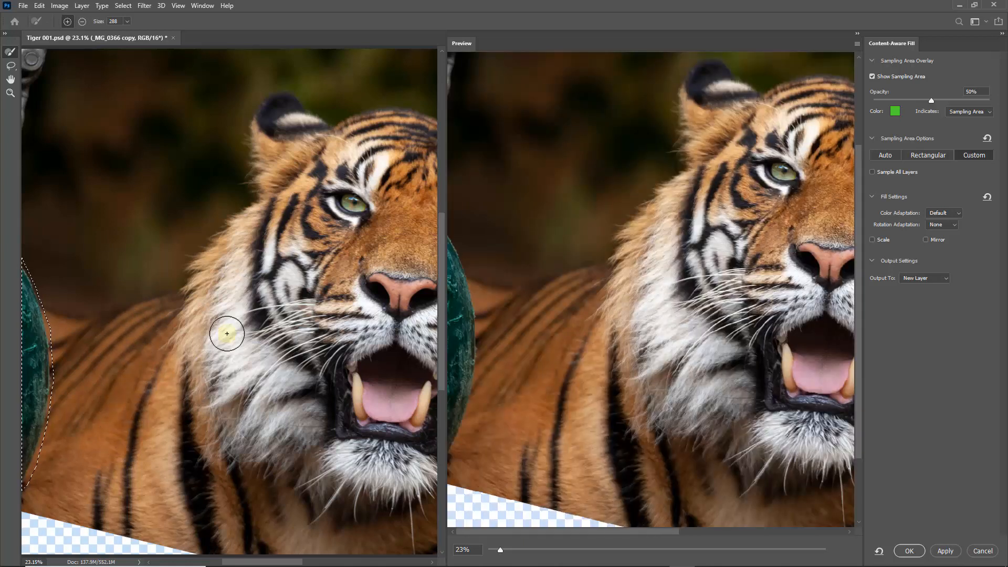
left_click(885, 155)
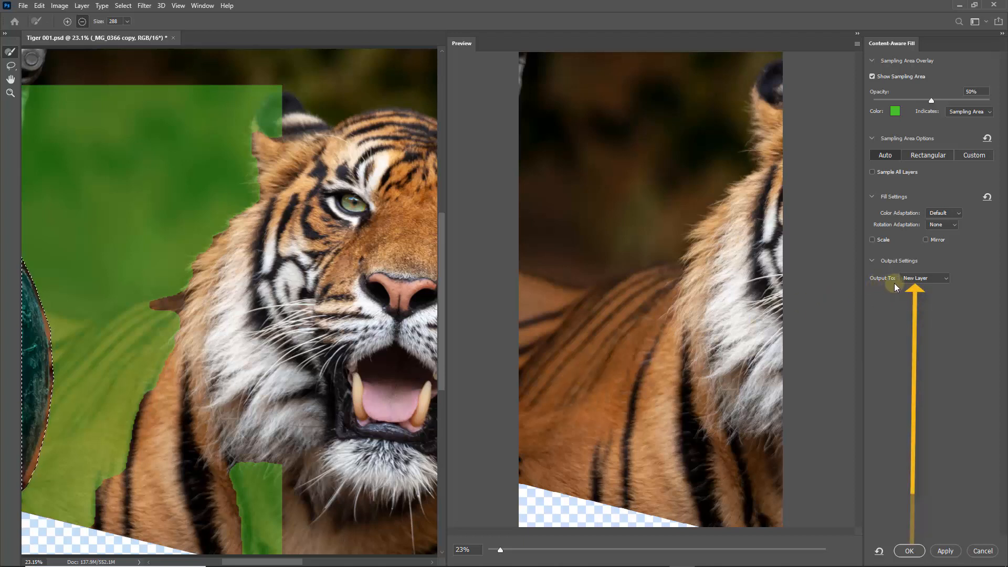
Step: Output the content-aware fill of the green ball to Current Layer, apply it and deselect
left_click(946, 279)
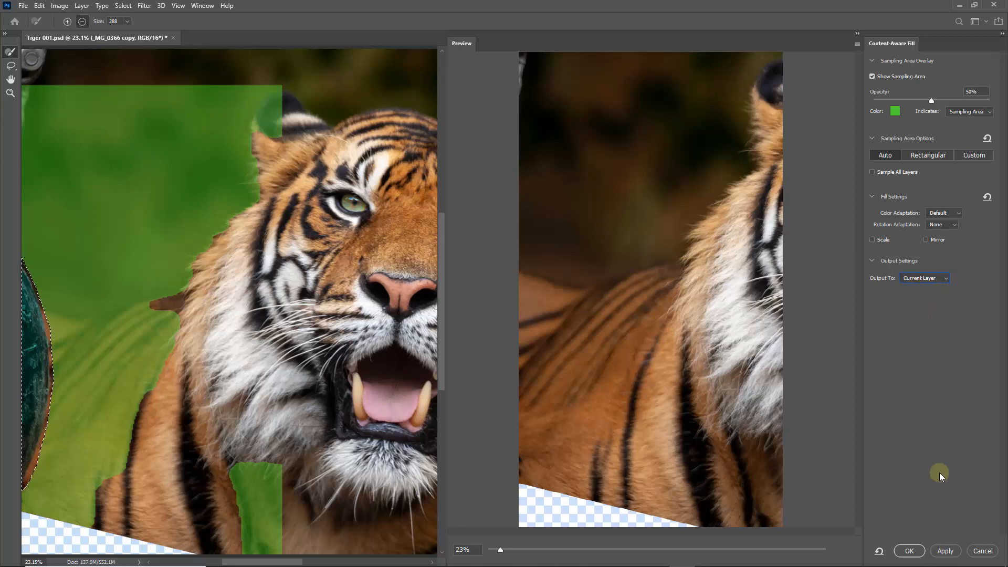
left_click(908, 550)
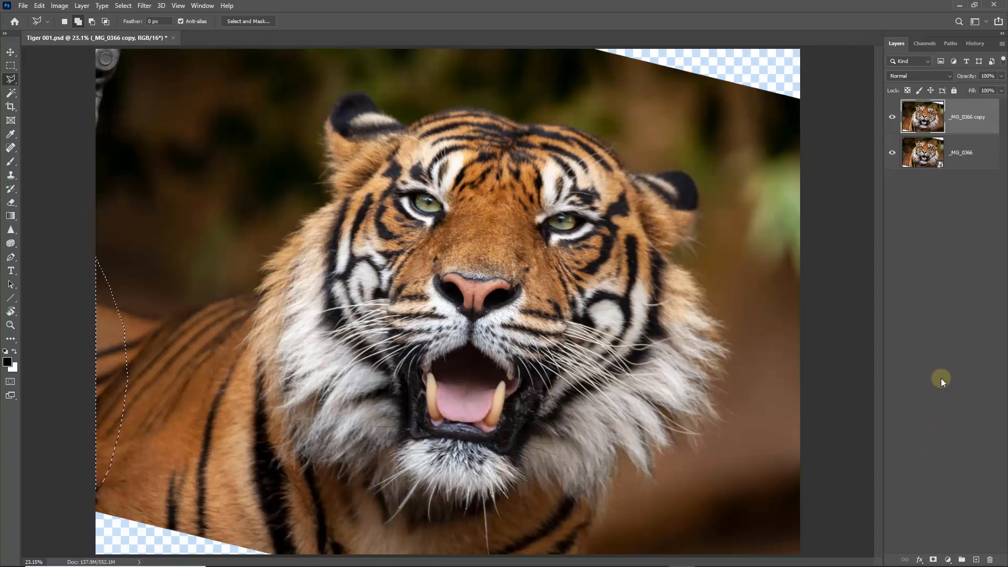
key("ctrl+d")
Step: Select the grey metal object in the photo's upper-left corner with the Polygonal Lasso
left_click(72, 105)
left_click(87, 46)
left_click(112, 51)
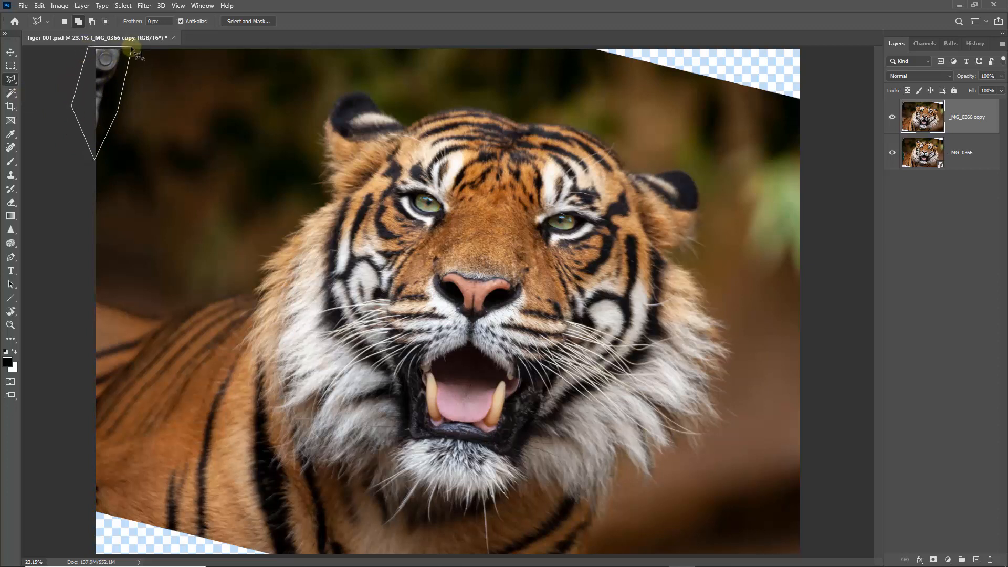
left_click(132, 50)
Step: Remove the selected metal object with Content-Aware Fill, using Auto sampling and output to Current Layer
left_click(39, 6)
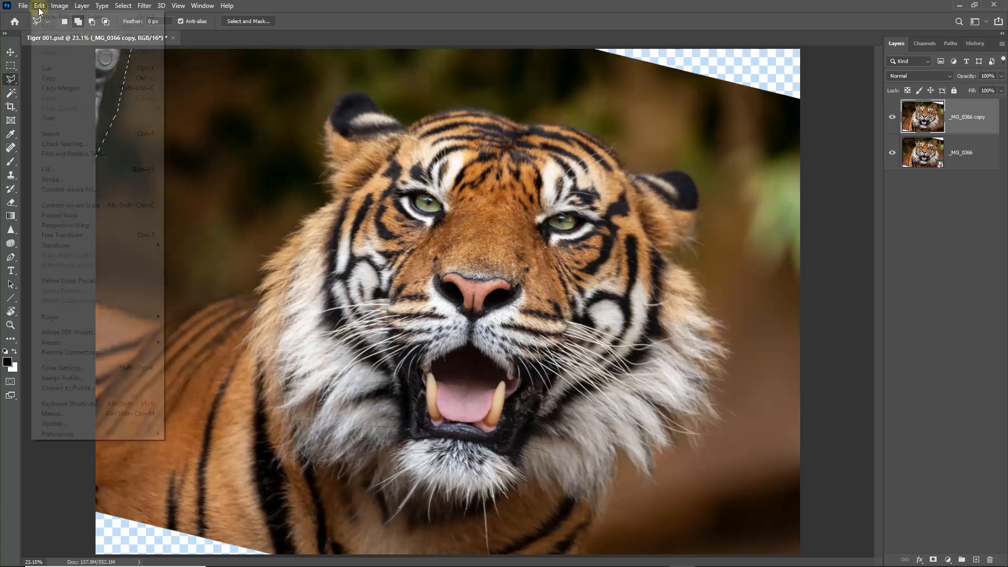
left_click(59, 189)
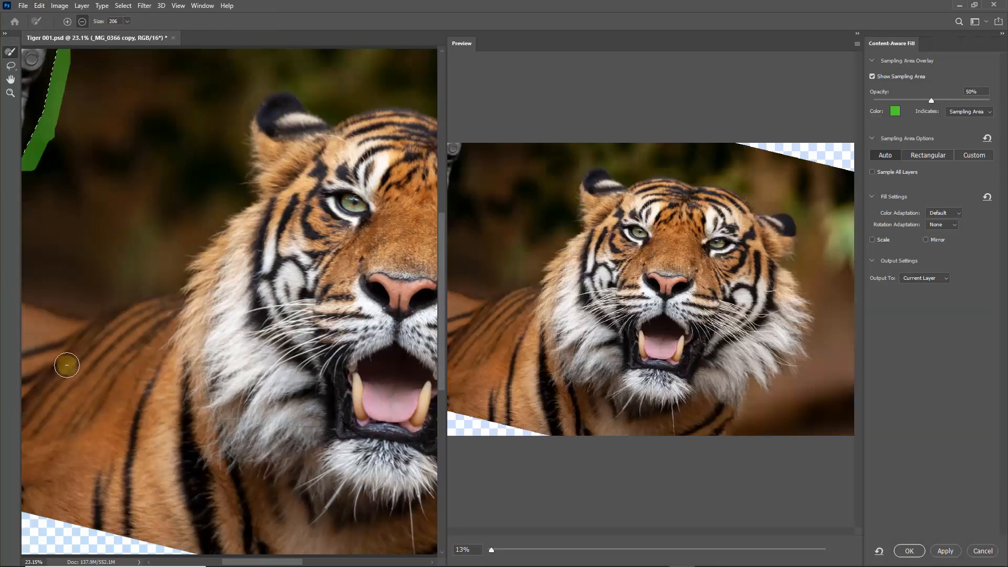
scroll(474, 178, "up", 3)
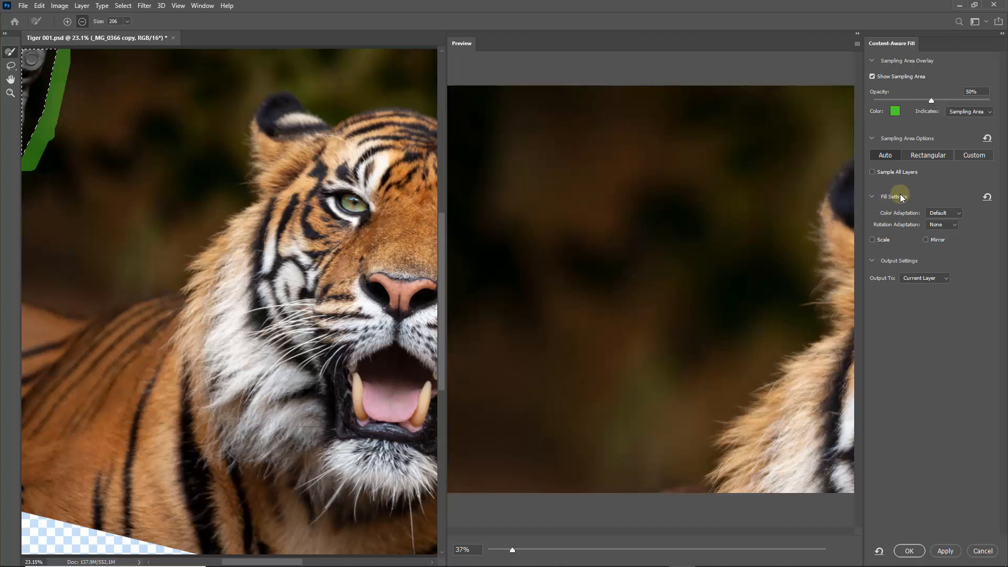
left_click(909, 550)
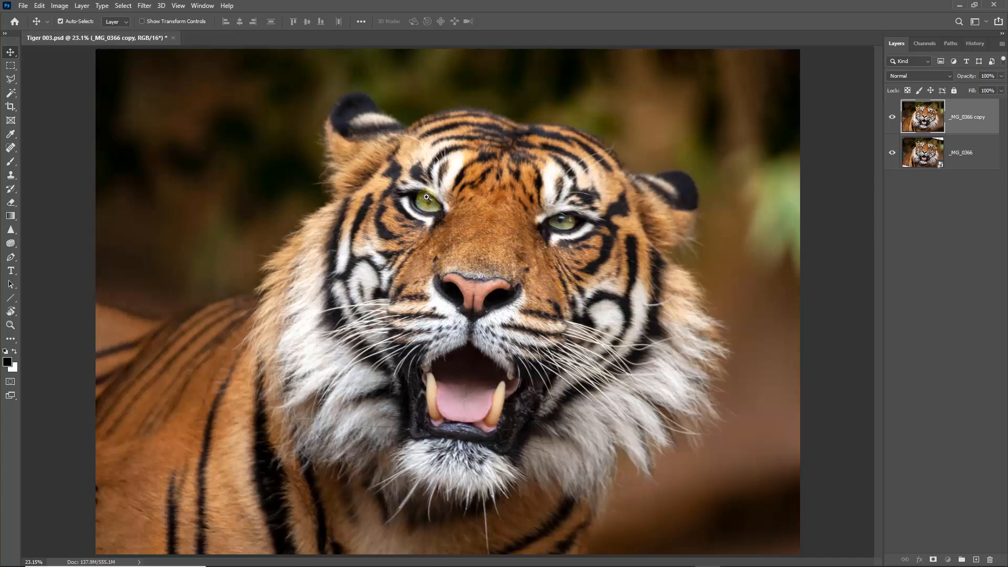
Step: Trace a closed Polygonal Lasso selection around the iris of the tiger's eye on the image's left side
key("ctrl+space")
left_click_drag(405, 183, 444, 227)
left_click_drag(411, 165, 441, 329)
left_click(444, 293, "ctrl")
left_click(441, 292, "ctrl")
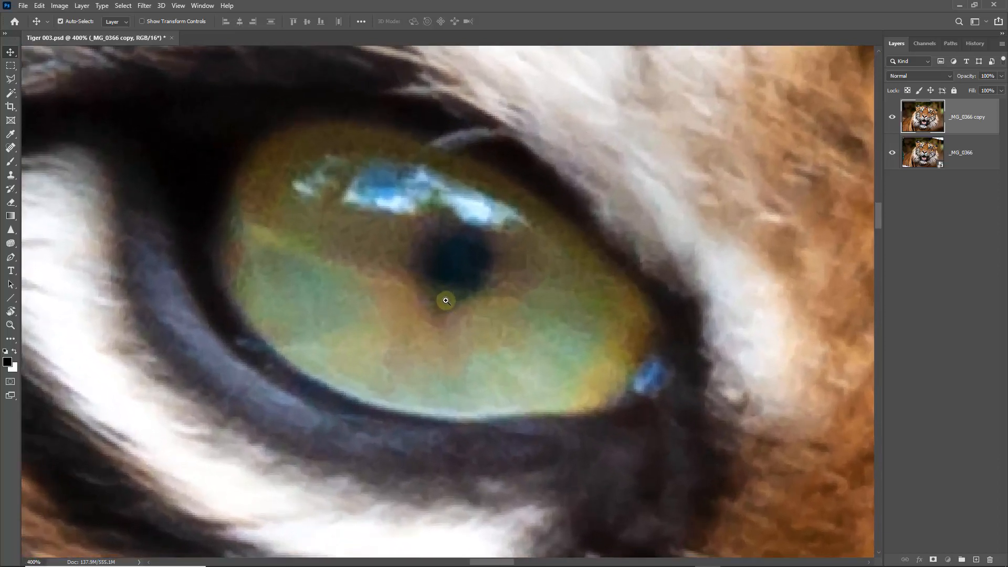
left_click_drag(431, 286, 470, 312)
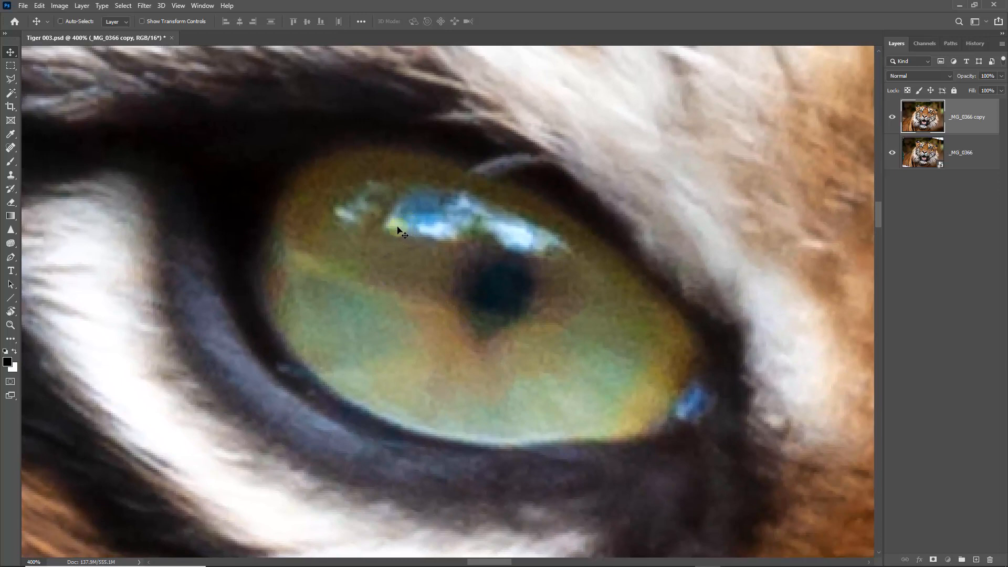
left_click(15, 85)
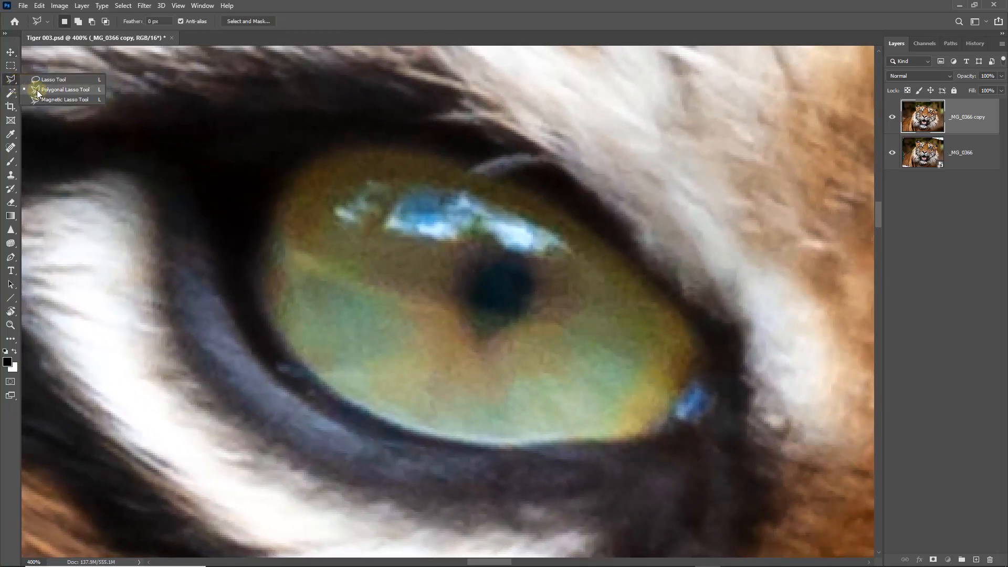
left_click(37, 90)
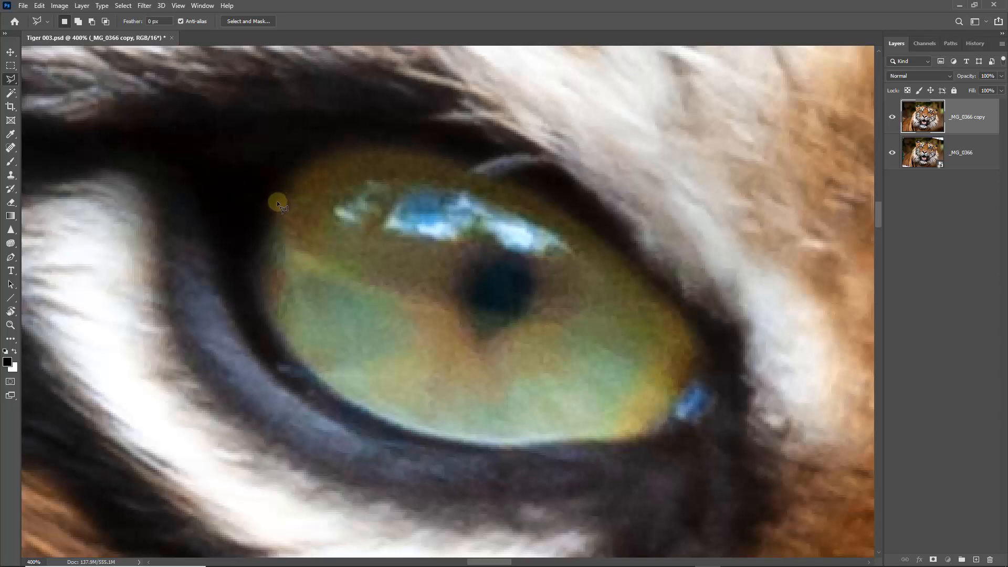
left_click(275, 201)
left_click(532, 197)
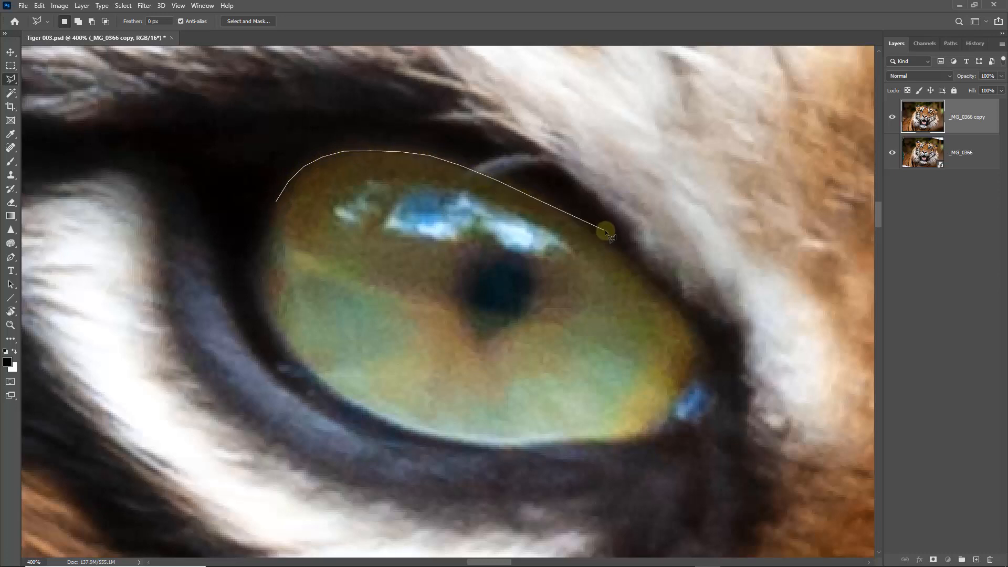
left_click(593, 234)
left_click(641, 275)
left_click(686, 391)
left_click(659, 431)
left_click(608, 439)
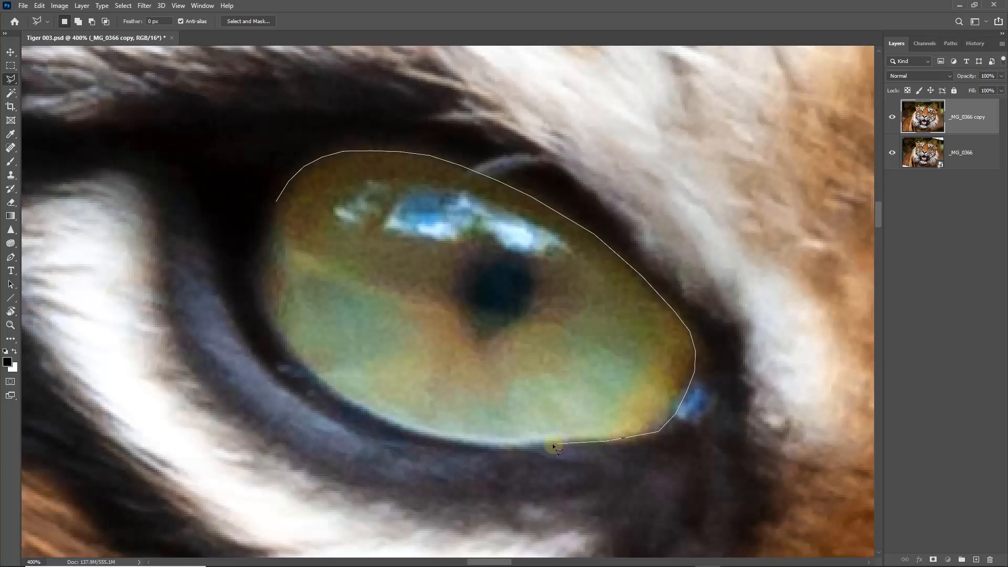
left_click(504, 445)
left_click(365, 419)
left_click(314, 373)
left_click(277, 204)
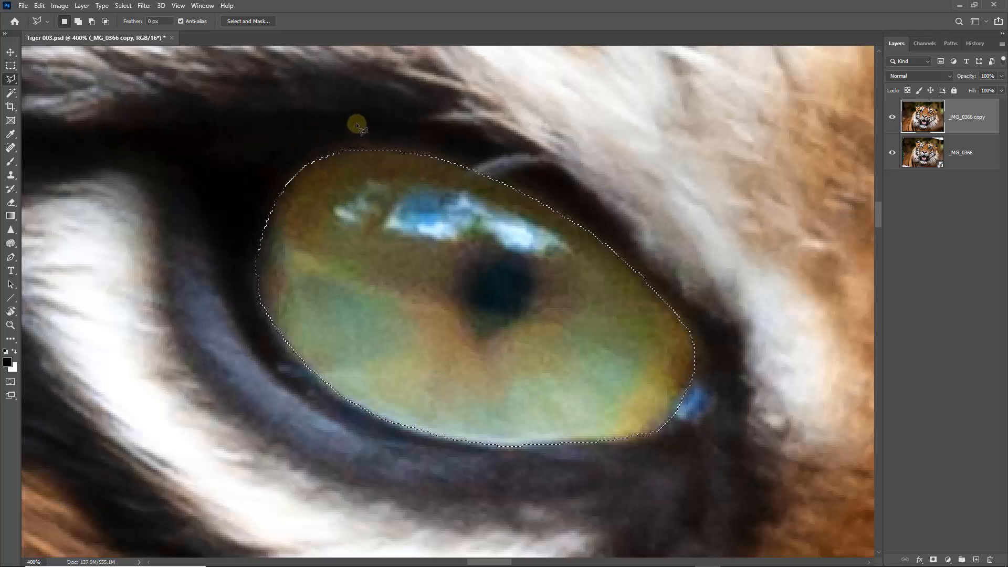
Step: Refine the iris selection in Select and Mask with Smooth 1 and Feather 0.5 px, output it to Selection and hide its outline
left_click(242, 20)
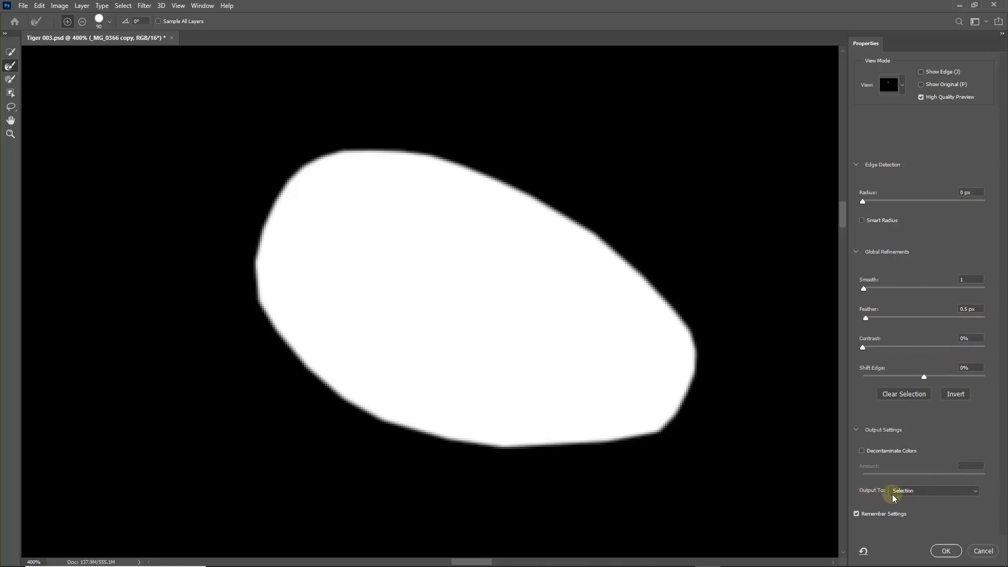
left_click(949, 550)
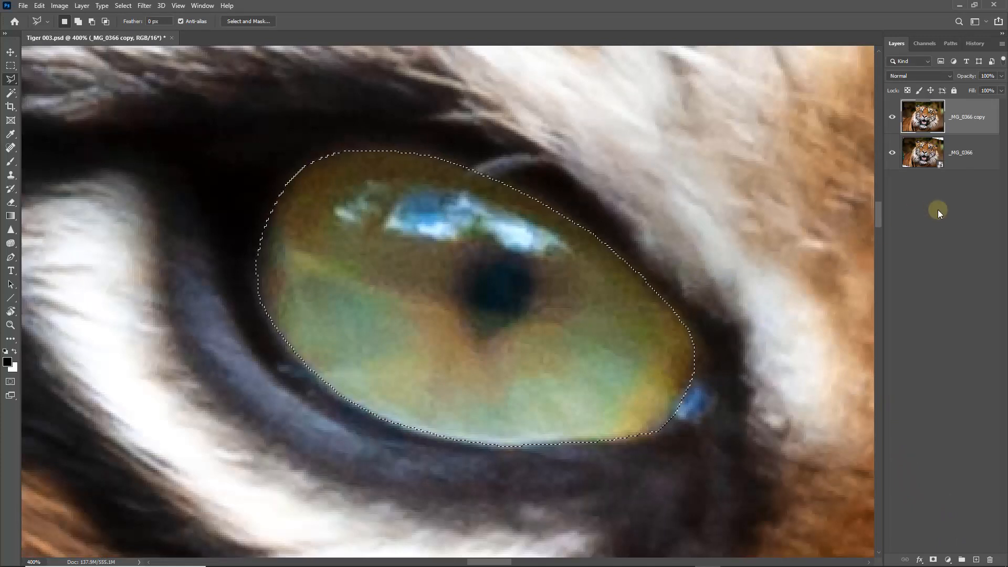
key("ctrl+d")
key("ctrl+shift+d")
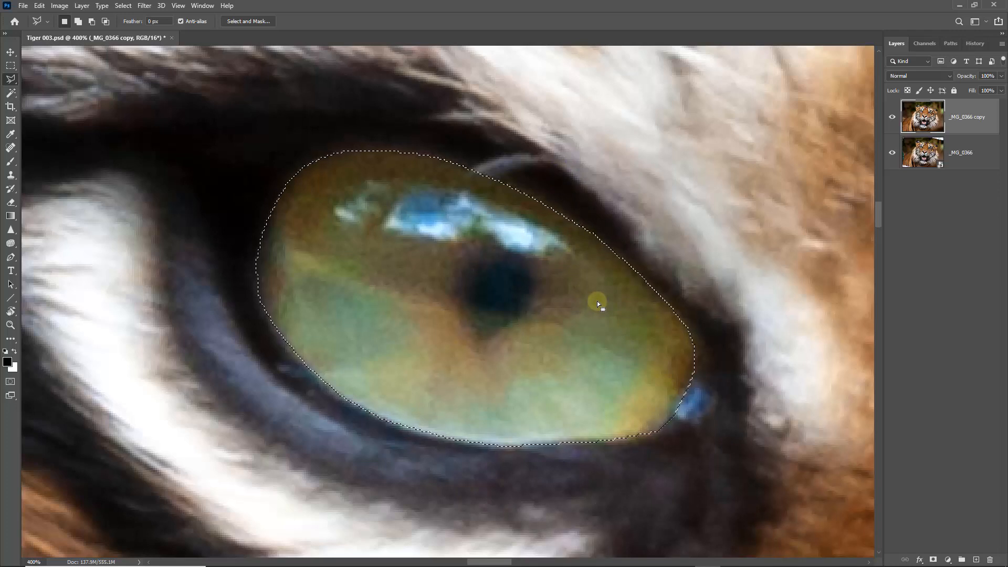
key("ctrl+d")
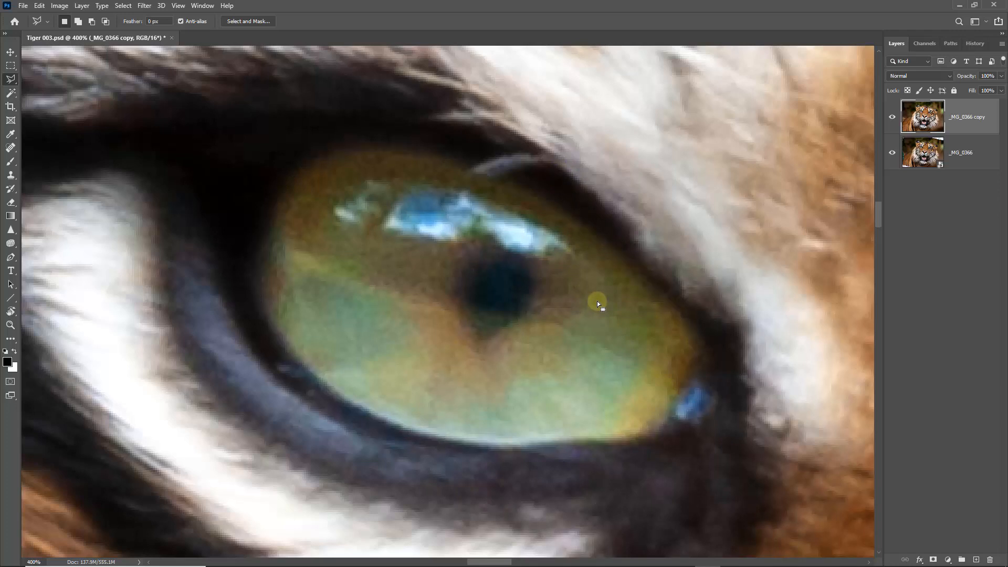
Step: Clean up the iris edge at the eye's inner corner, inside the selection, with a smaller Clone Stamp brush sampling Current & Below
left_click(13, 177)
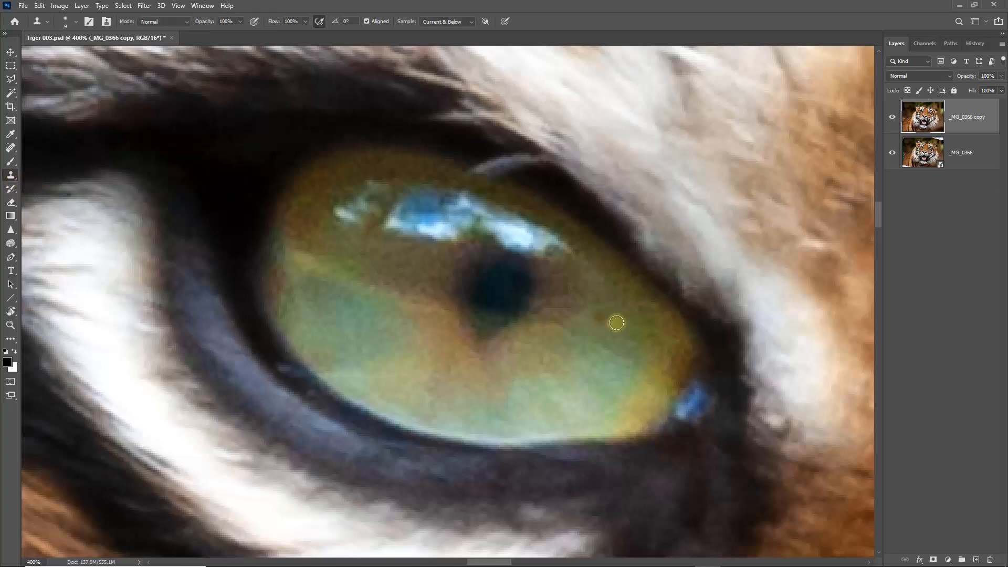
key("bracketleft")
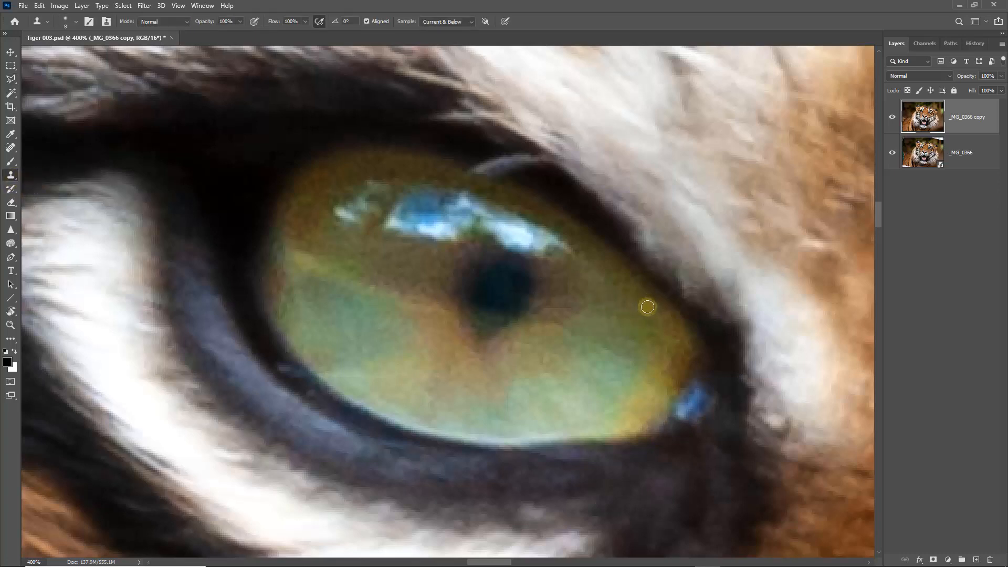
key("bracketleft")
key("bracketleft")
key("ctrl+h")
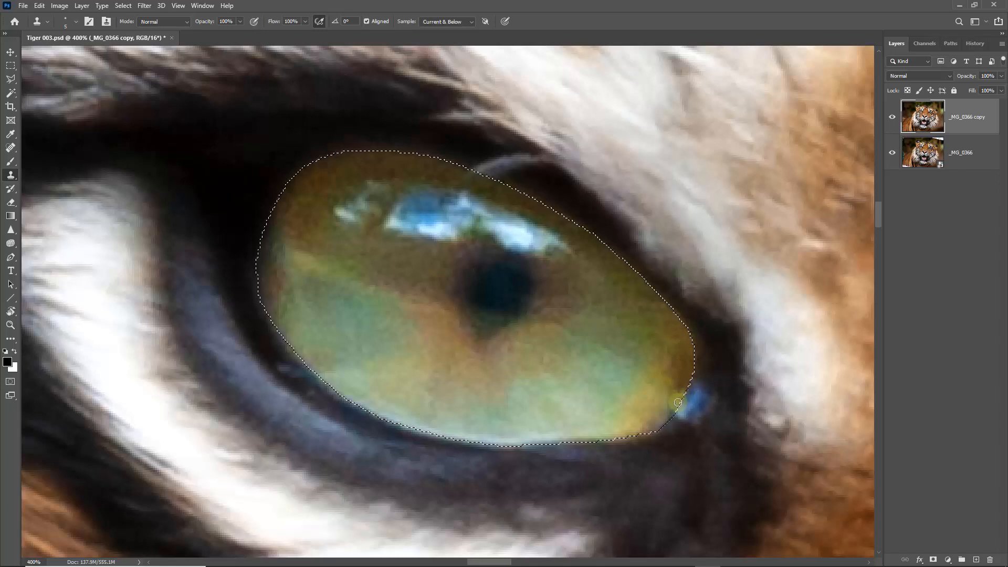
left_click_drag(658, 427, 628, 437)
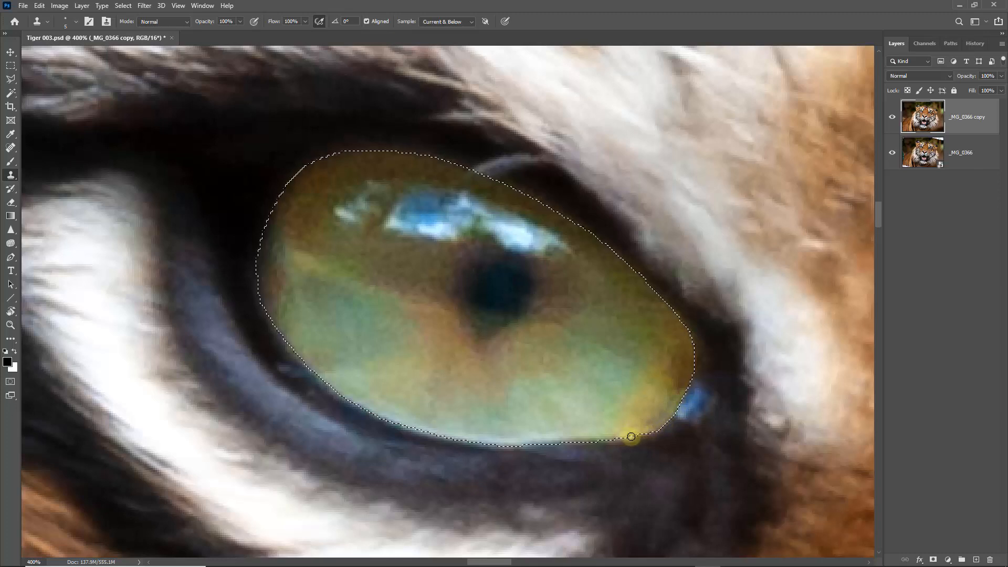
key("ctrl+d")
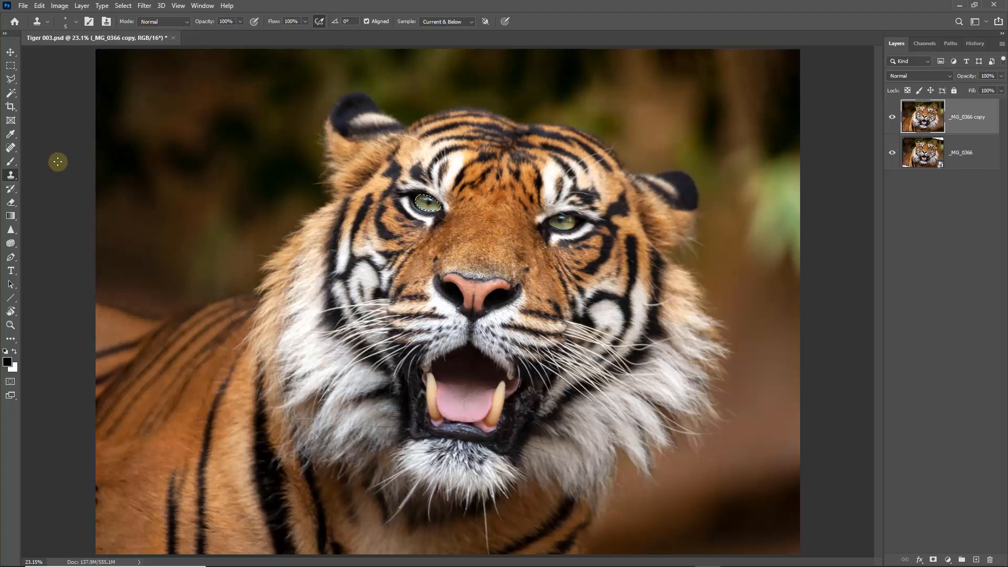
Step: Invert the iris selection and clone the dark eyelid along the outside of the iris's upper-left edge
left_click(122, 5)
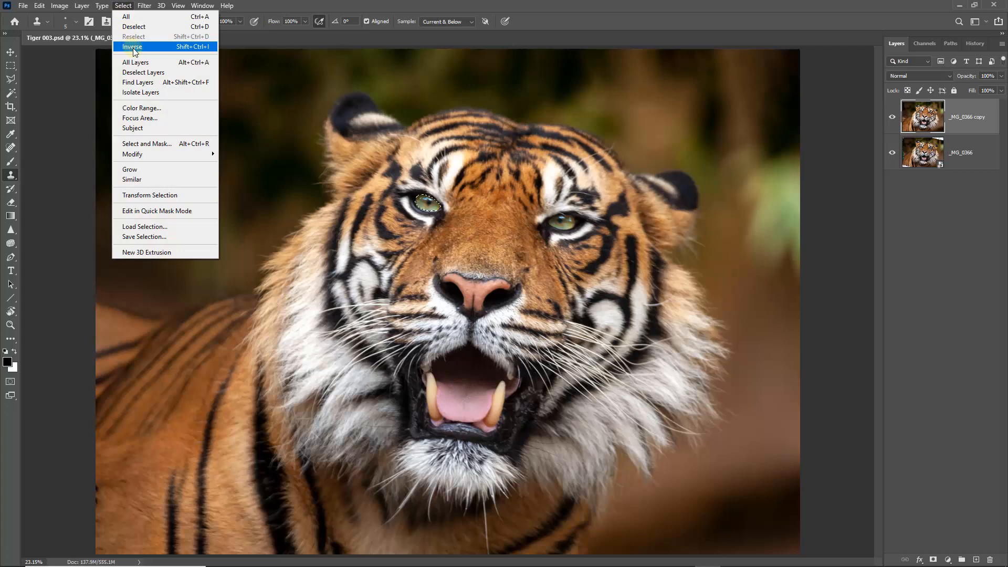
left_click(201, 48)
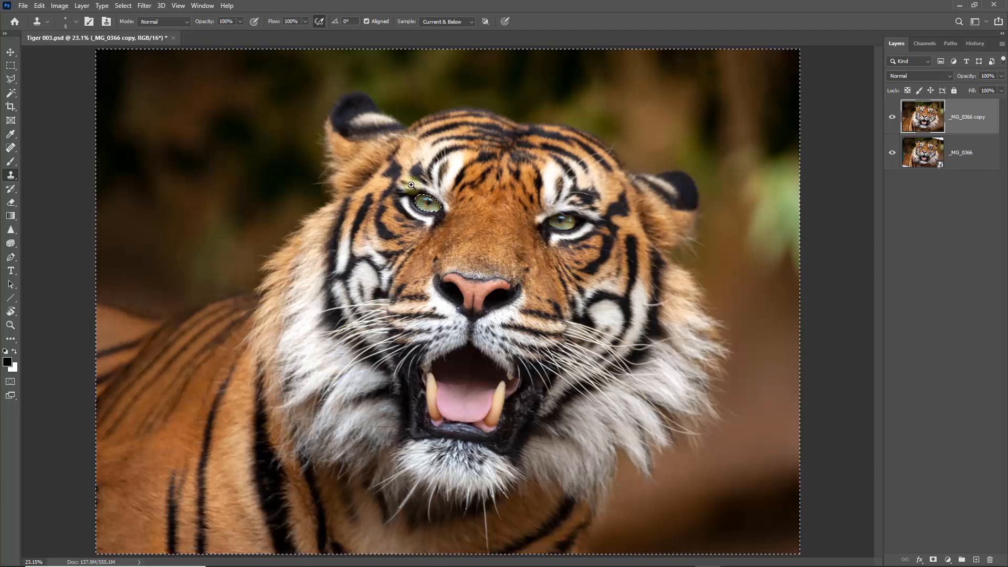
left_click_drag(404, 188, 438, 213)
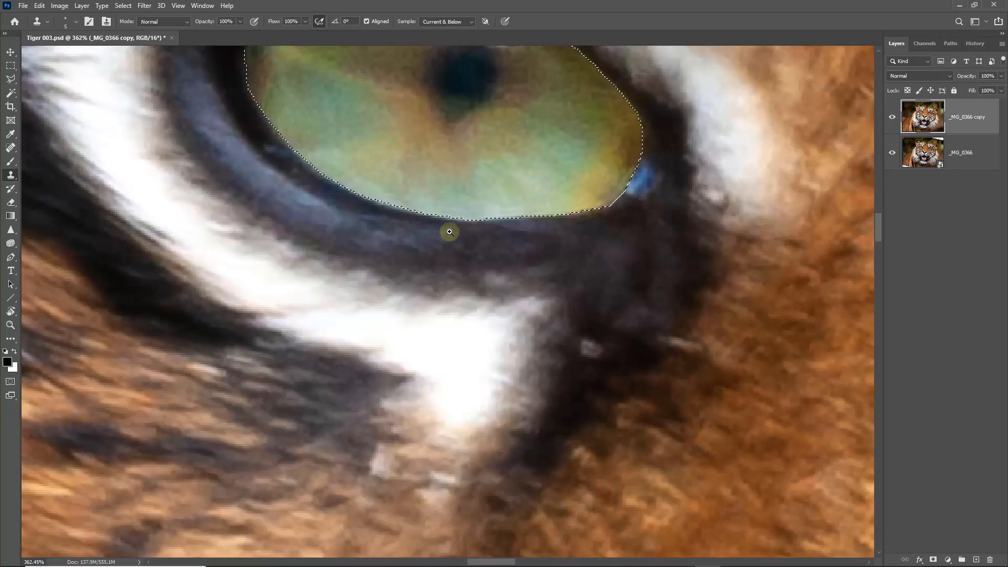
left_click_drag(378, 273, 400, 407)
left_click(438, 224, "ctrl")
left_click_drag(424, 211, 431, 280)
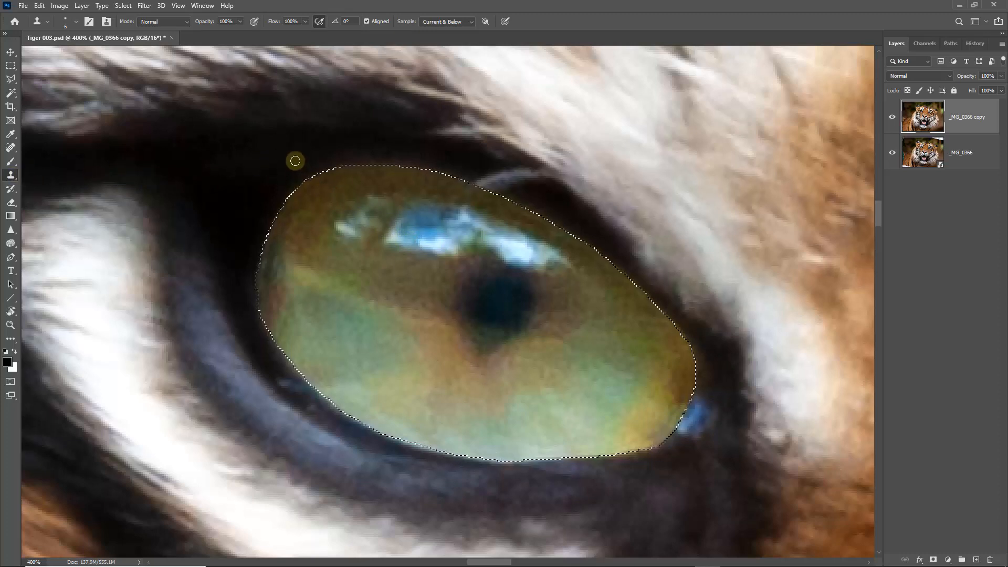
left_click(301, 162, "alt")
key("]")
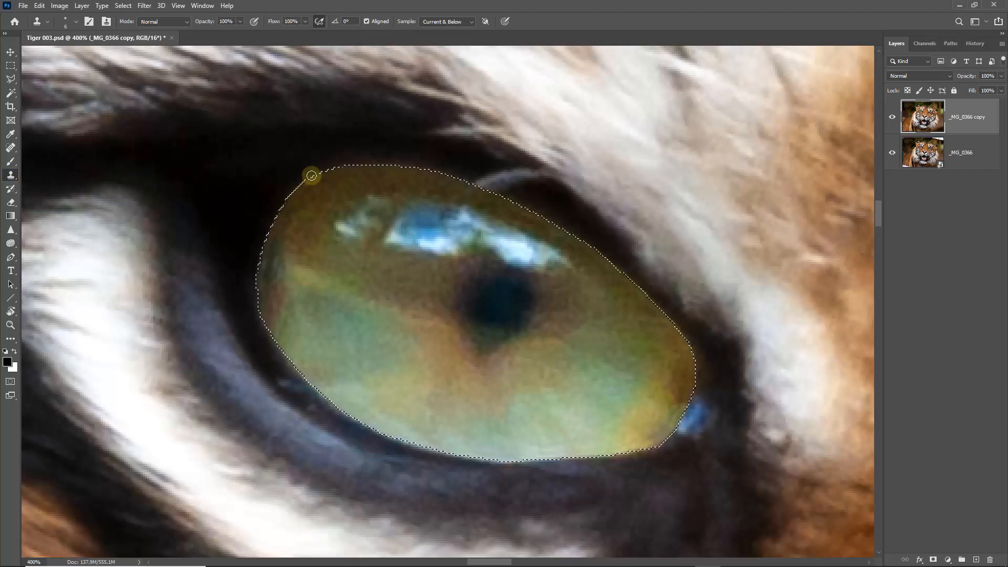
mouse_move(314, 175)
left_mouse_down()
mouse_move(364, 161)
mouse_move(418, 164)
left_mouse_up()
left_click(403, 153, "alt")
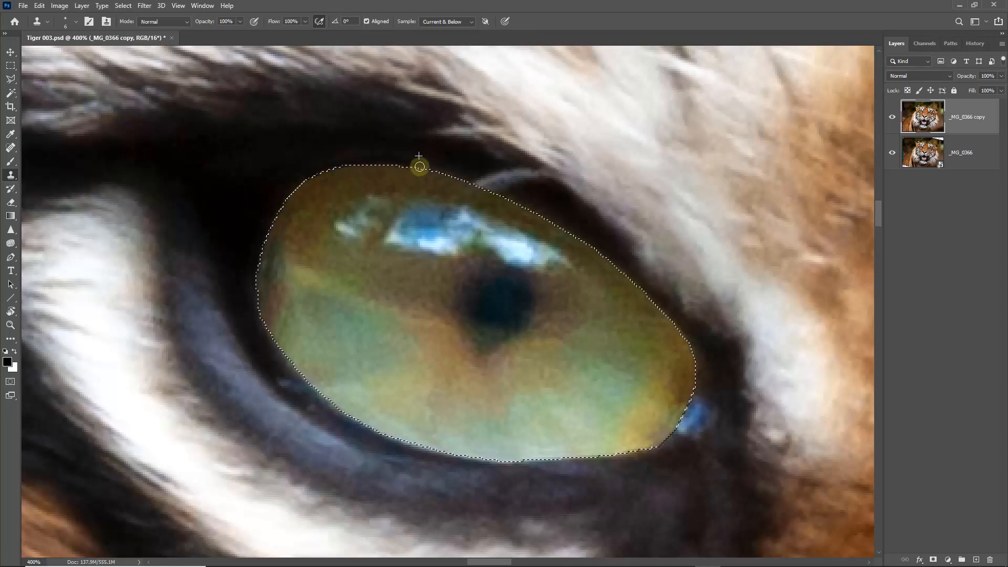
left_click_drag(336, 163, 354, 162)
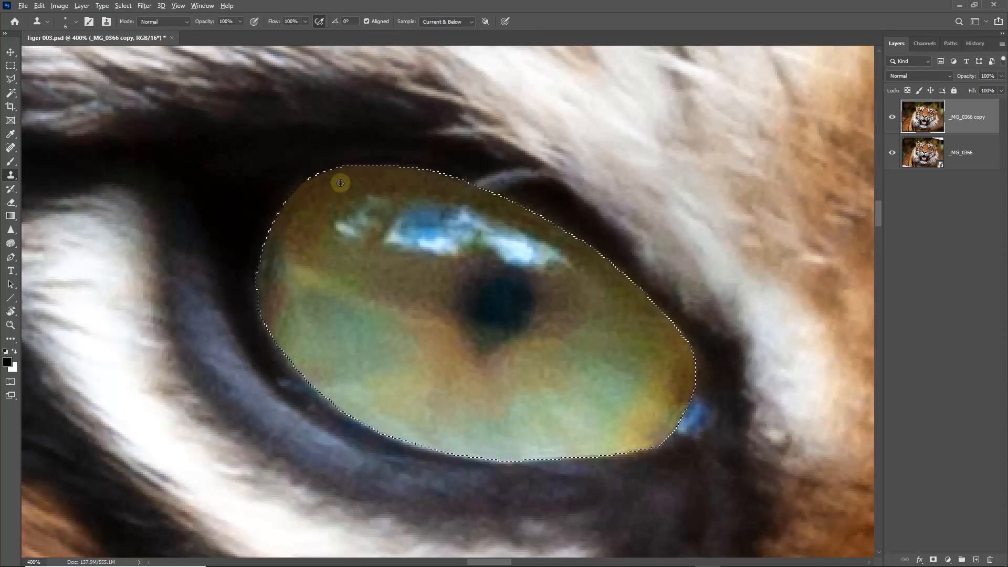
Step: Clone the dark eyelid rim along the iris's upper-right edge down to the inner corner, with the selection outline hidden
left_click(490, 177, "alt")
mouse_move(484, 185)
left_mouse_down()
mouse_move(468, 170)
mouse_move(530, 196)
mouse_move(526, 205)
mouse_move(603, 254)
left_mouse_up()
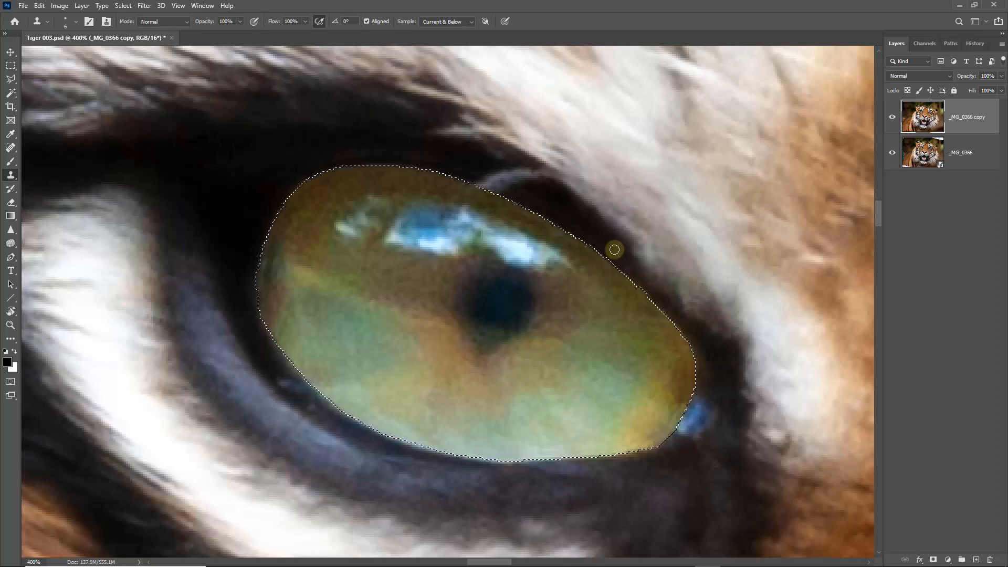
key("ctrl+d")
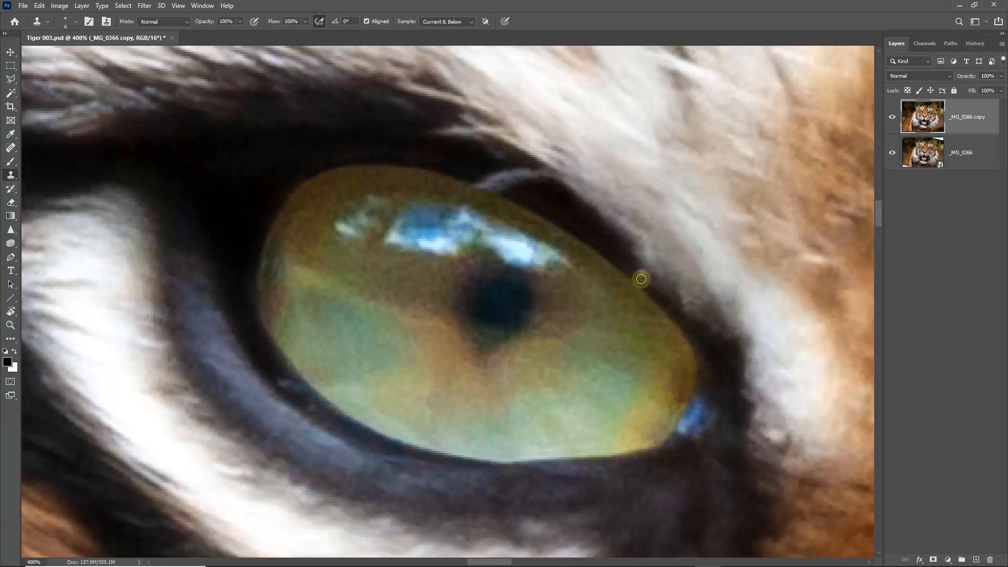
left_click(645, 273, "alt")
left_click_drag(643, 285, 695, 353)
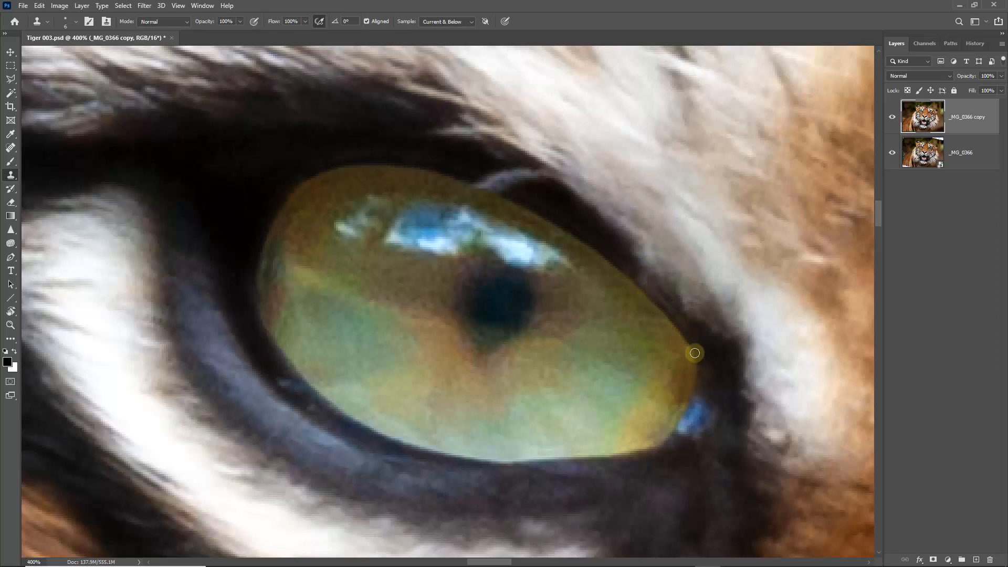
Step: Clone the dark rim around the eye's inner corner and along the outside of the iris's lower edge
left_click(718, 354, "alt")
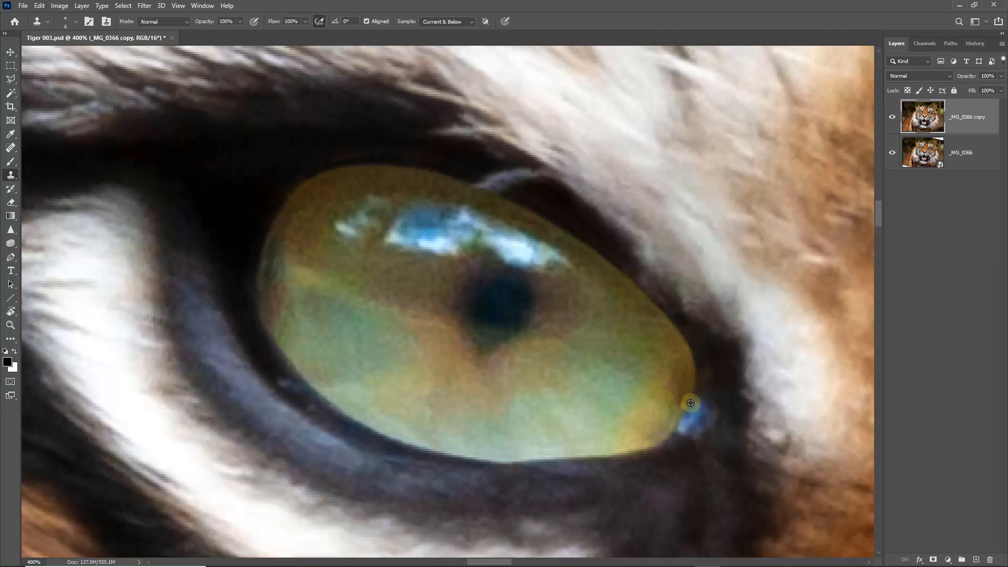
left_click_drag(686, 407, 671, 440)
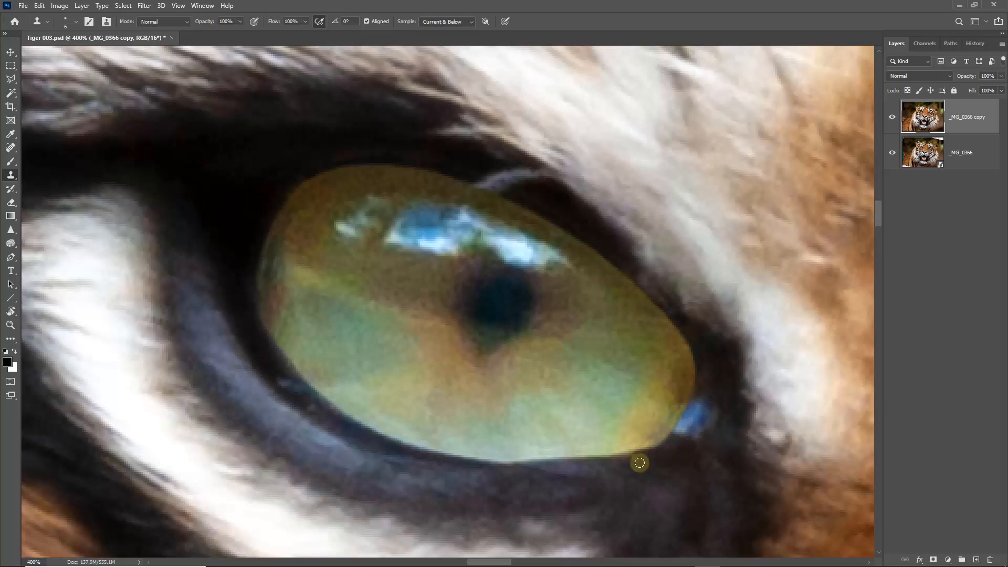
mouse_move(633, 460)
left_mouse_down()
mouse_move(548, 464)
mouse_move(533, 481)
left_mouse_up()
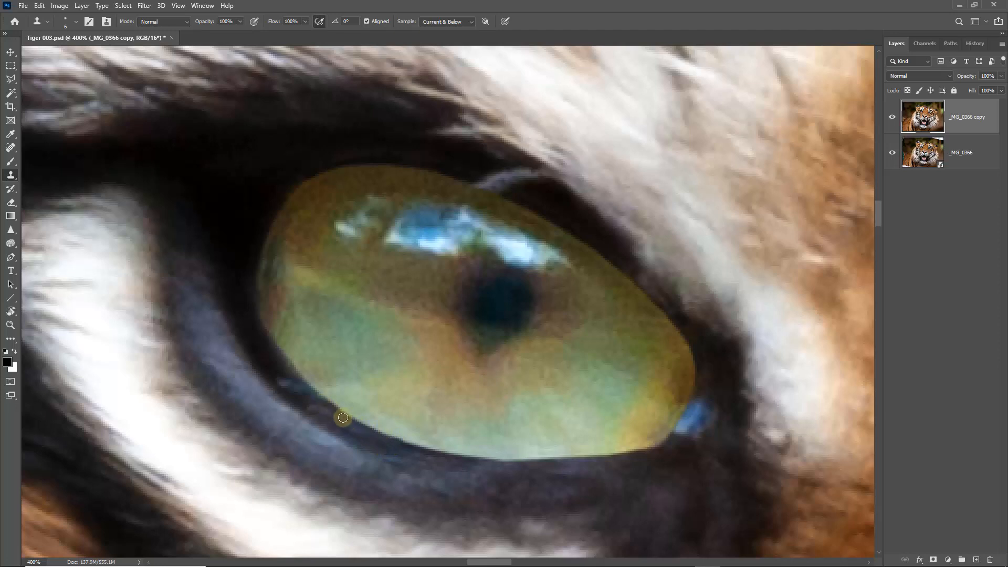
mouse_move(363, 436)
left_mouse_down()
mouse_move(333, 419)
mouse_move(375, 445)
mouse_move(342, 445)
mouse_move(386, 450)
left_mouse_up()
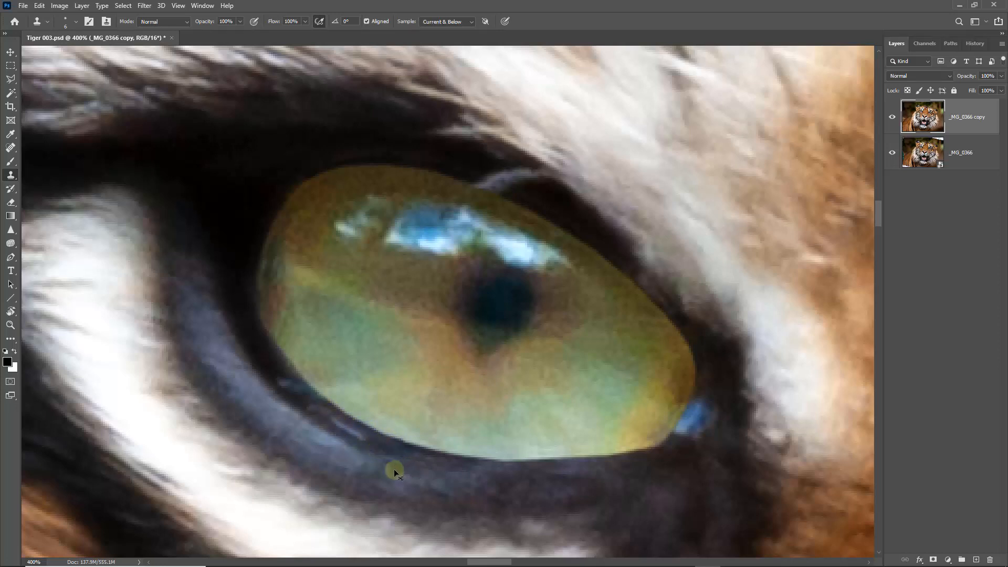
Step: Undo the last clone stroke and clone away the remaining highlights along the iris's lower-left rim
key("ctrl+z")
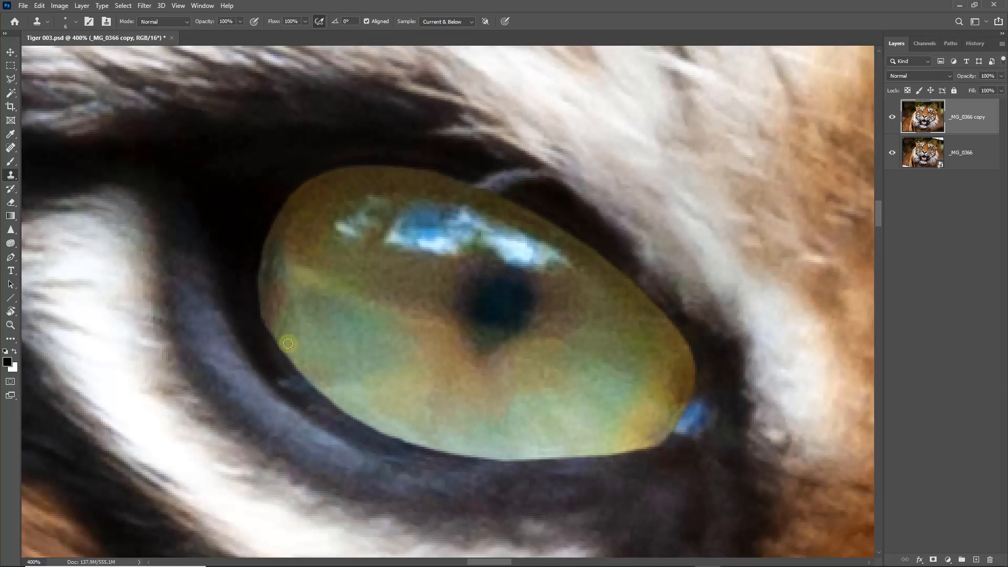
key("ctrl+0")
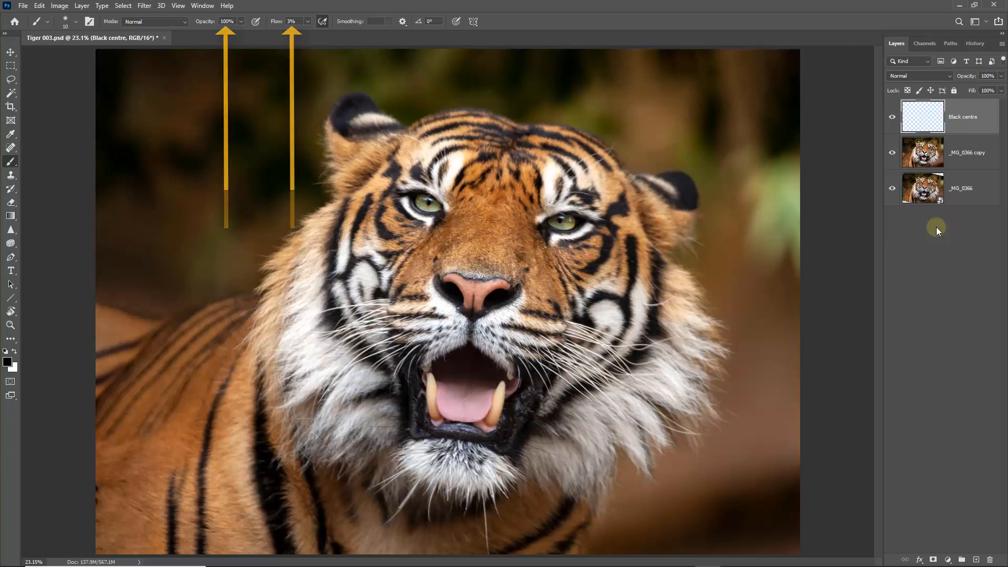
Step: Inspect the painted pupil on the Black centre layer by isolating it and comparing the eye with and without it
left_click_drag(538, 198, 593, 245)
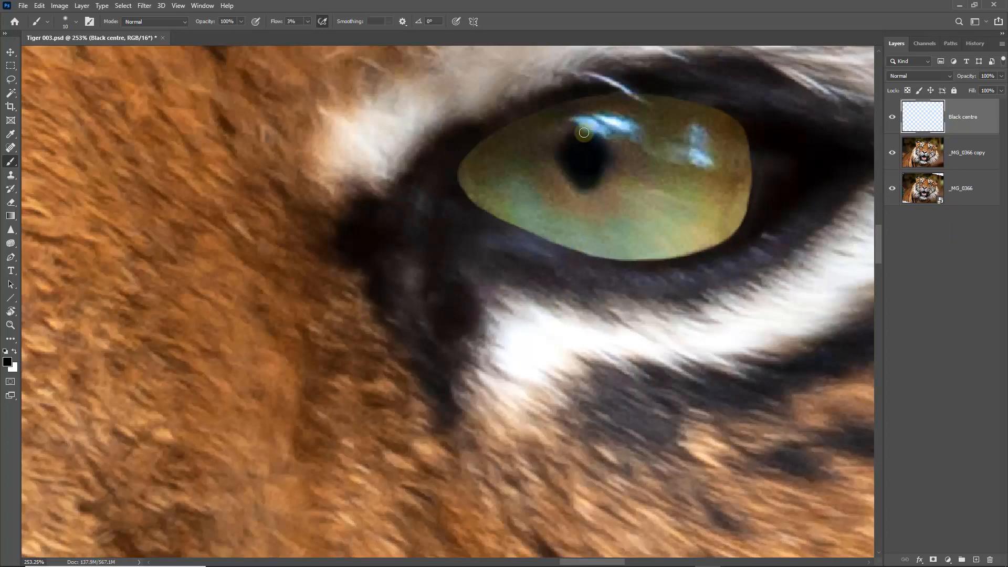
left_click(892, 152)
left_click(892, 188)
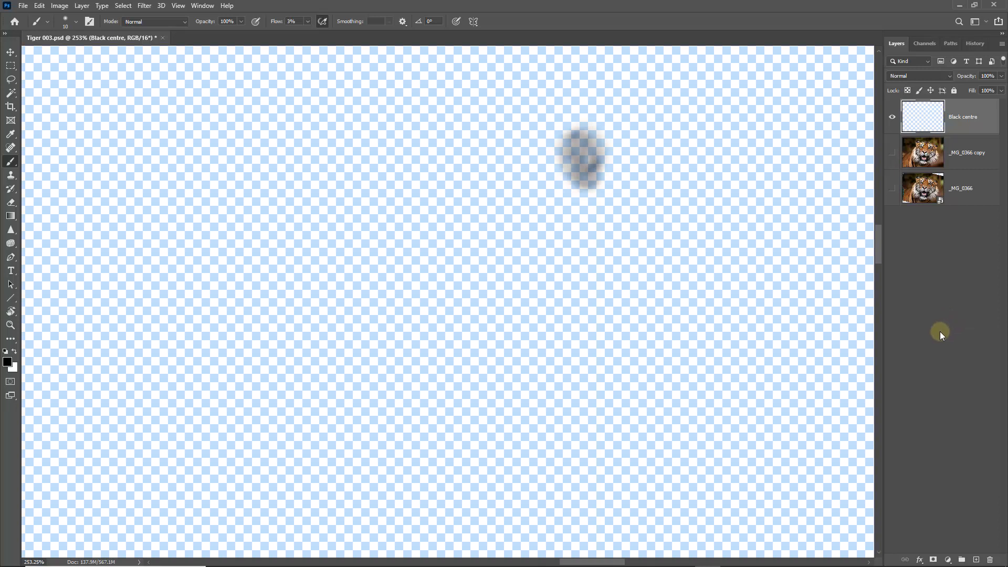
left_click(892, 152)
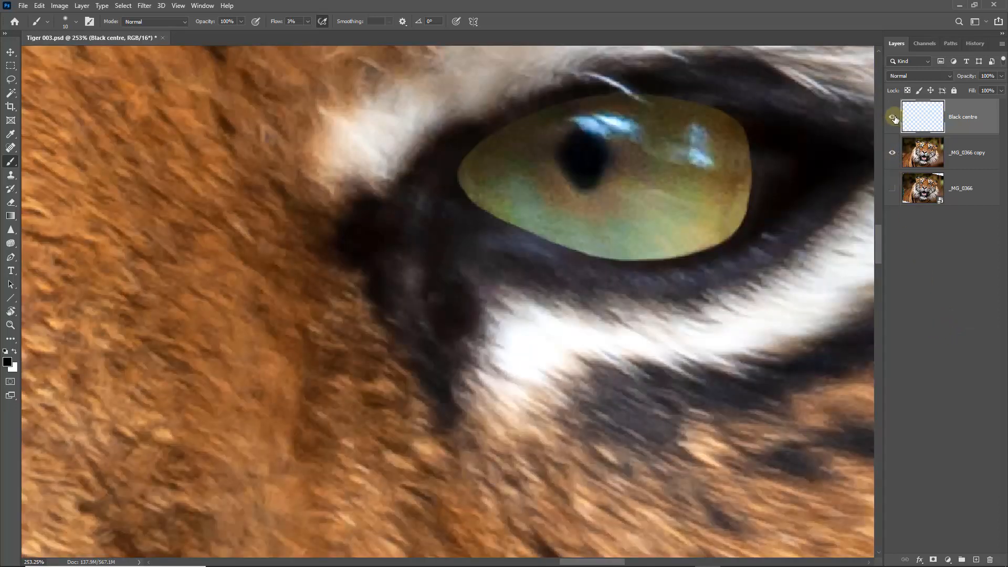
left_click(893, 119)
left_click(893, 117)
left_click(893, 118)
left_click(892, 119)
key("ctrl+0")
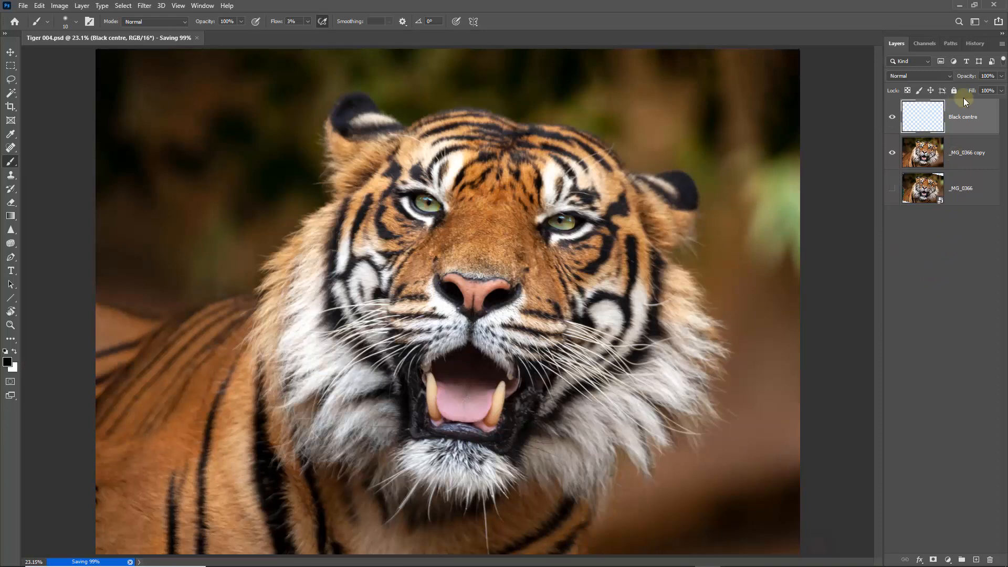
Step: Flatten the image to a single background layer and choose the Spot Healing Brush
left_click(1003, 45)
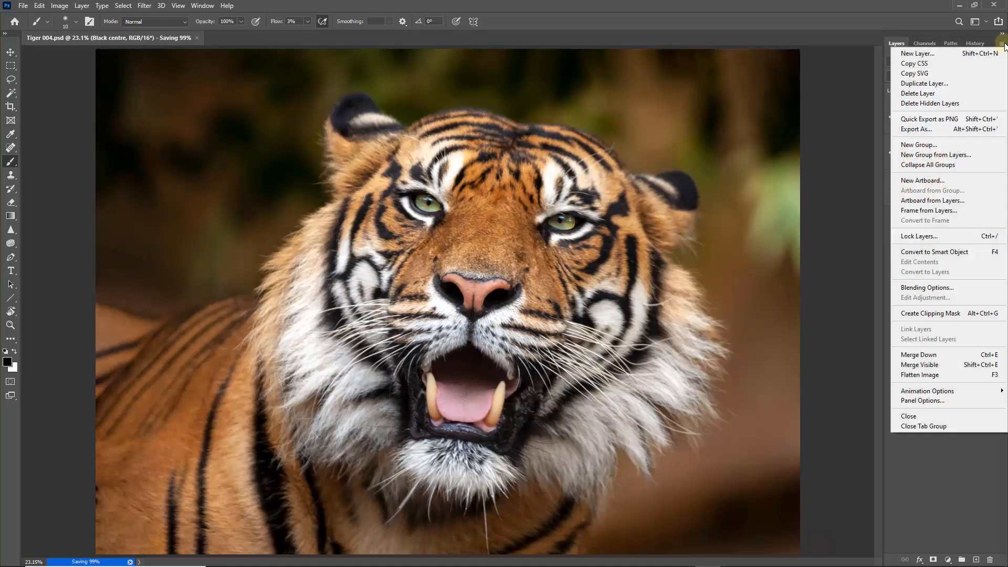
left_click(924, 376)
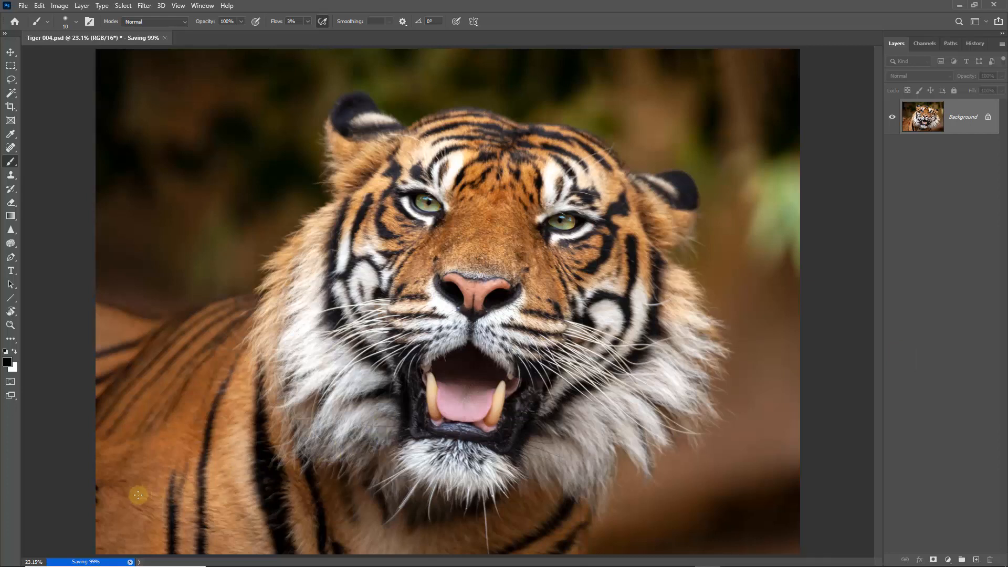
left_click(11, 149)
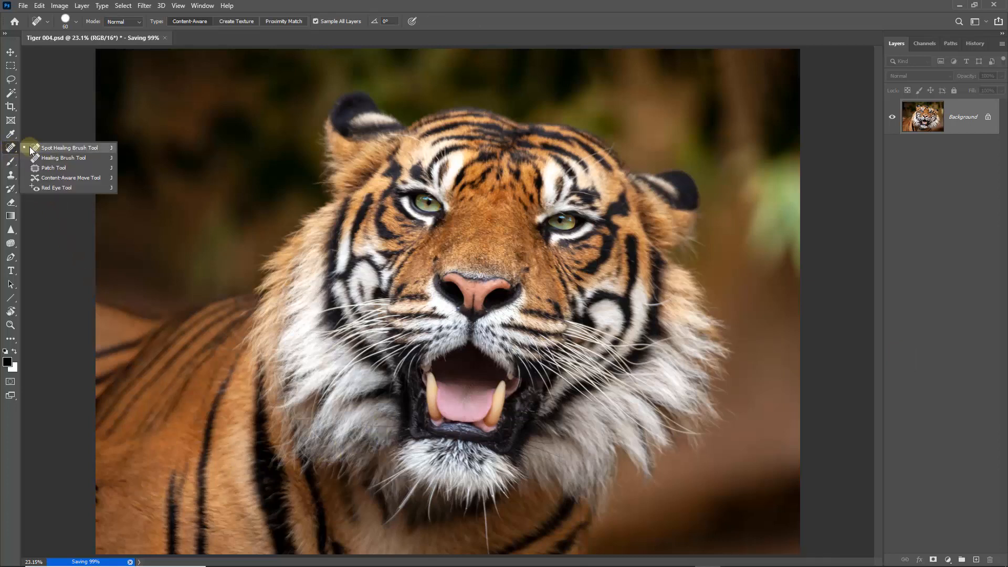
left_click(41, 148)
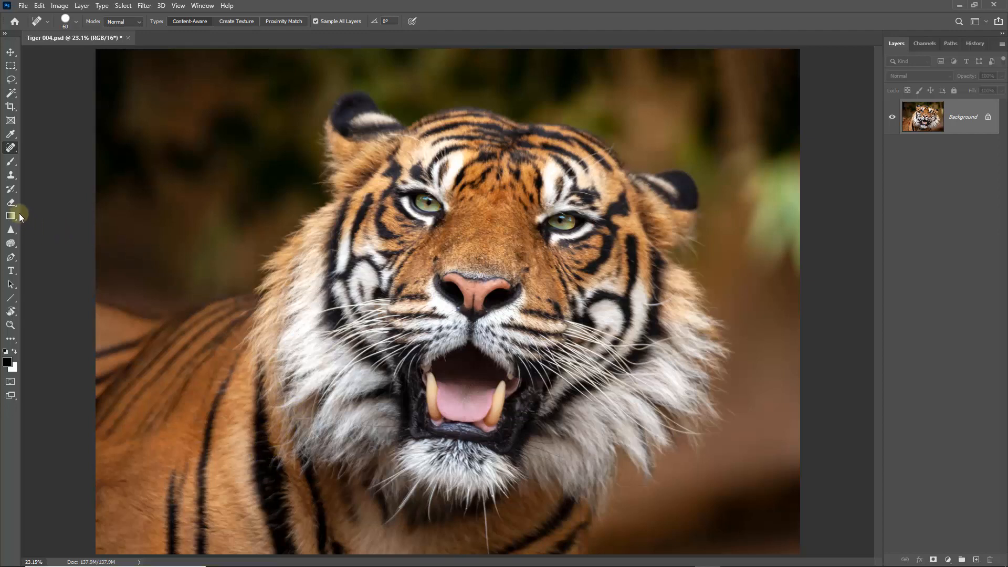
Step: Darken the background and the tiger's back with the Burn tool, using an 800 px brush, Midtones range and 10% exposure
left_click(15, 245)
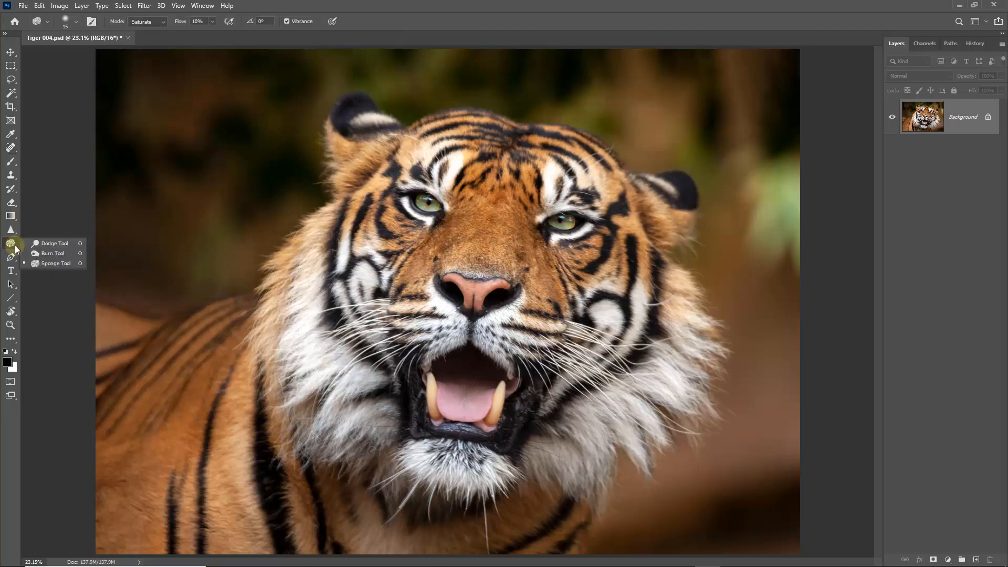
left_click(48, 254)
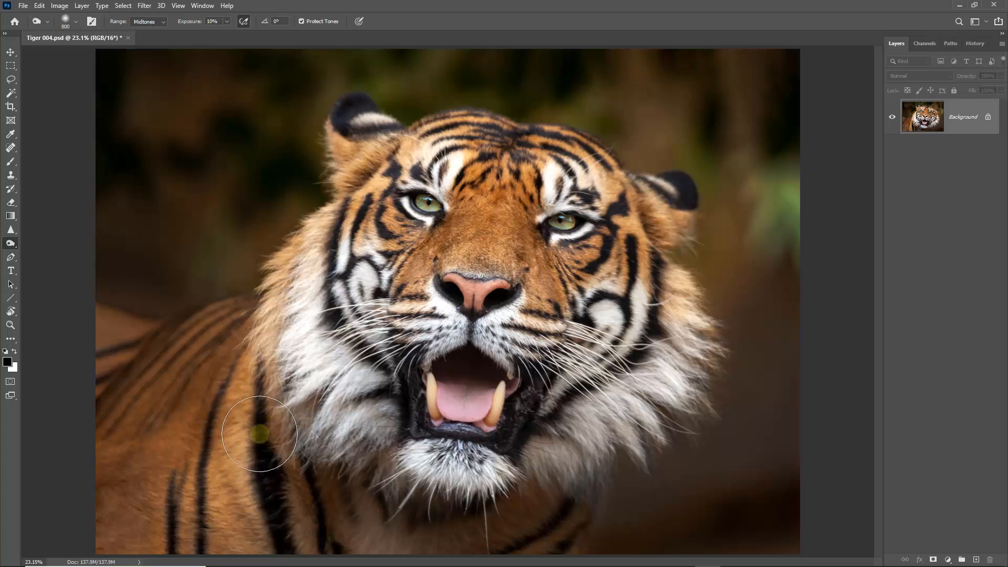
Step: Brighten the areas in and around both eyes with the Dodge tool, using Highlights range and 5% exposure
right_click(15, 246)
left_click(39, 252)
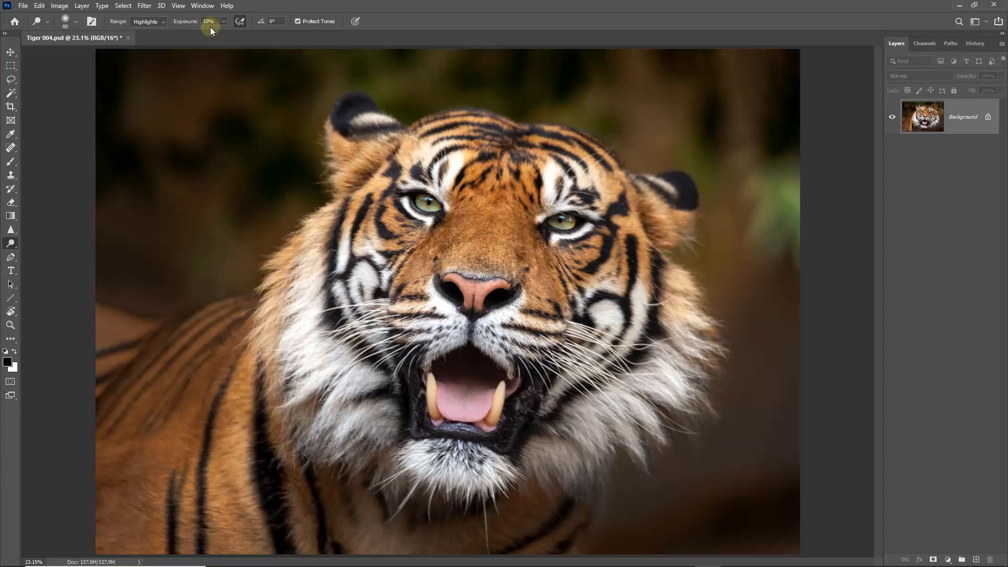
left_click(223, 21)
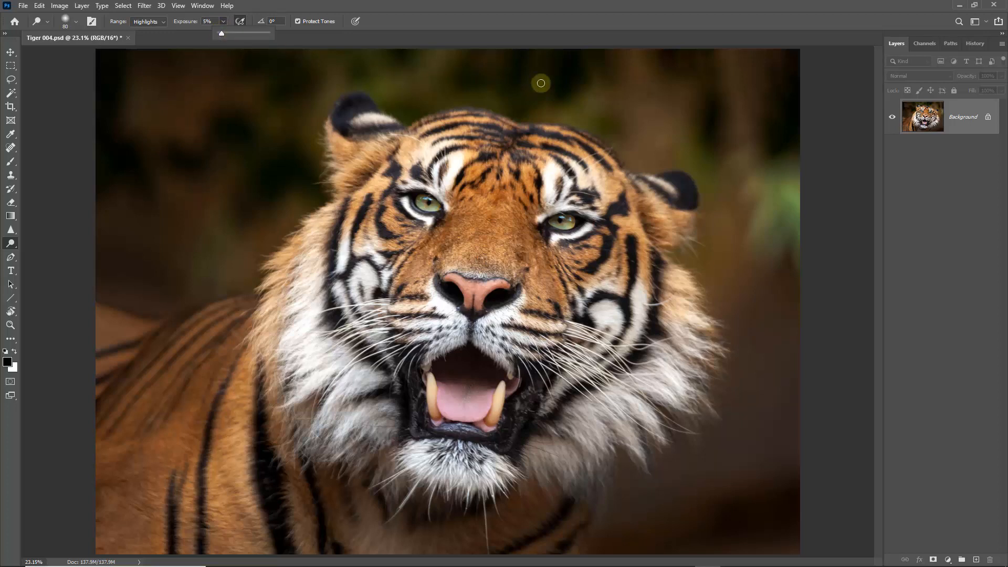
left_click(588, 23)
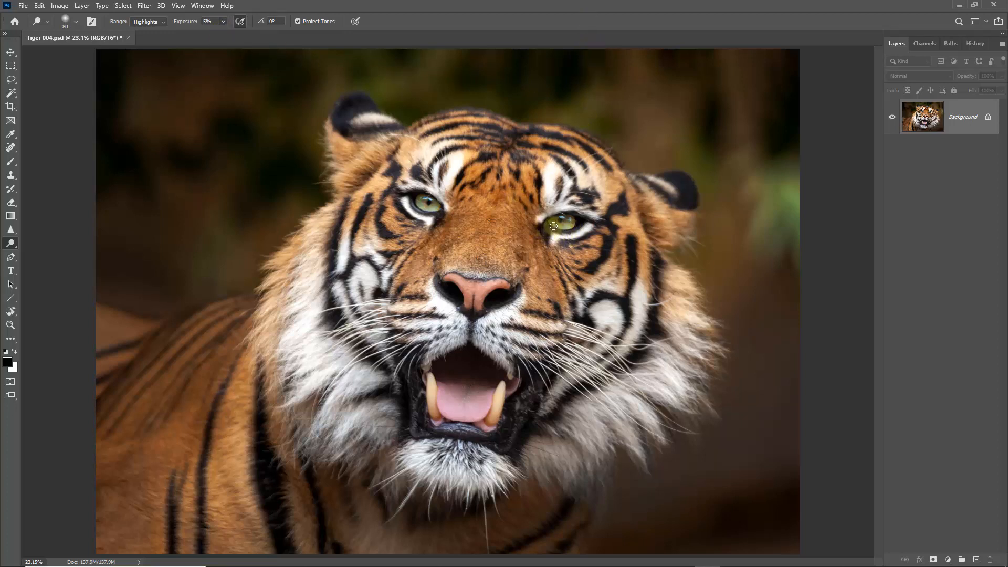
mouse_move(545, 220)
left_mouse_down()
mouse_move(572, 207)
mouse_move(531, 219)
mouse_move(563, 207)
mouse_move(601, 221)
mouse_move(577, 210)
mouse_move(533, 217)
left_mouse_up()
left_click_drag(577, 242, 555, 237)
mouse_move(404, 187)
left_mouse_down()
mouse_move(447, 207)
mouse_move(418, 212)
mouse_move(403, 197)
mouse_move(437, 228)
mouse_move(421, 222)
mouse_move(403, 184)
mouse_move(427, 189)
mouse_move(396, 184)
mouse_move(451, 217)
mouse_move(413, 184)
mouse_move(447, 250)
mouse_move(401, 196)
mouse_move(430, 232)
left_mouse_up()
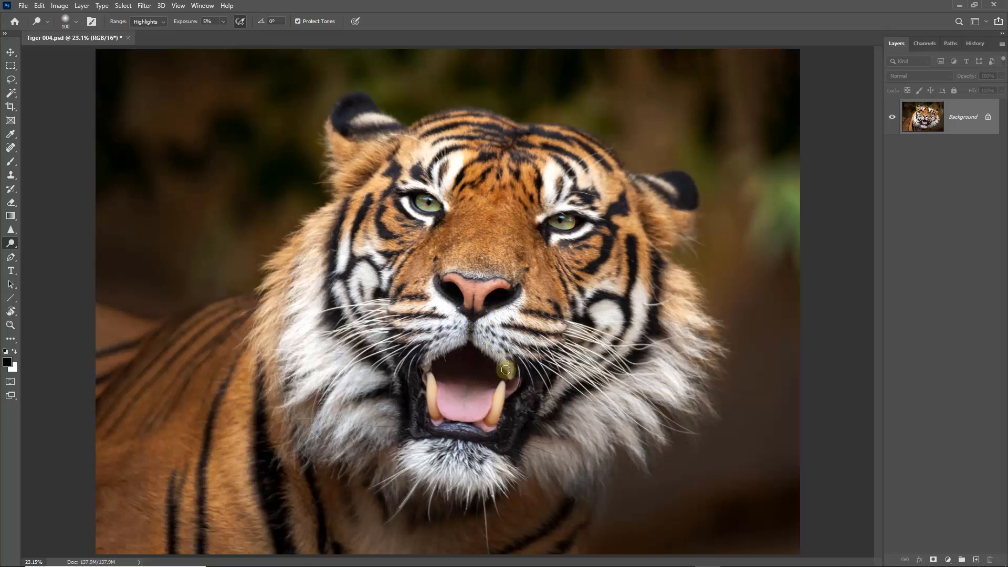
Step: Dodge the highlights along the tiger's two lower canine teeth with a 100 px brush
mouse_move(496, 378)
left_mouse_down()
mouse_move(501, 414)
mouse_move(501, 388)
mouse_move(489, 431)
mouse_move(497, 389)
left_mouse_up()
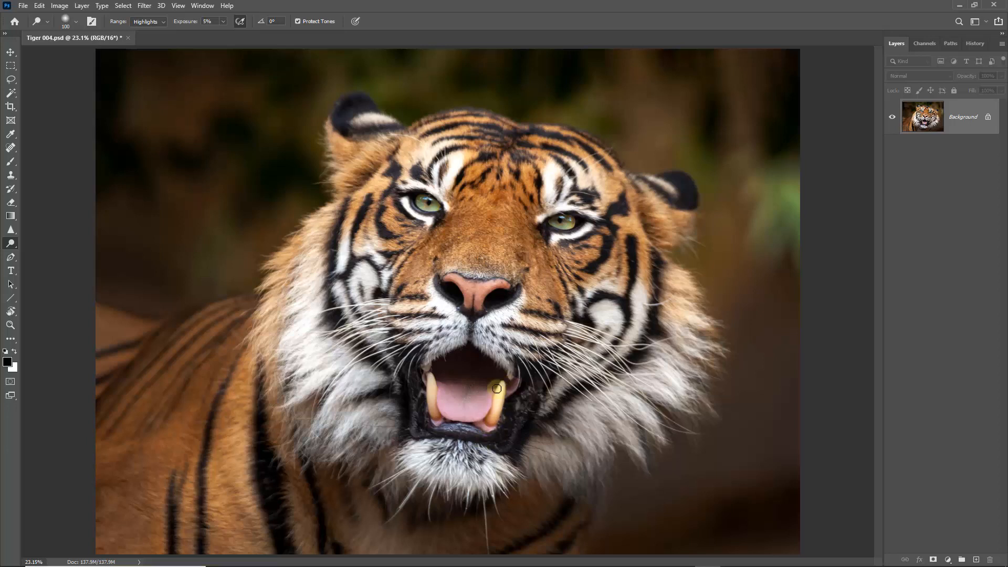
left_click_drag(429, 415, 429, 377)
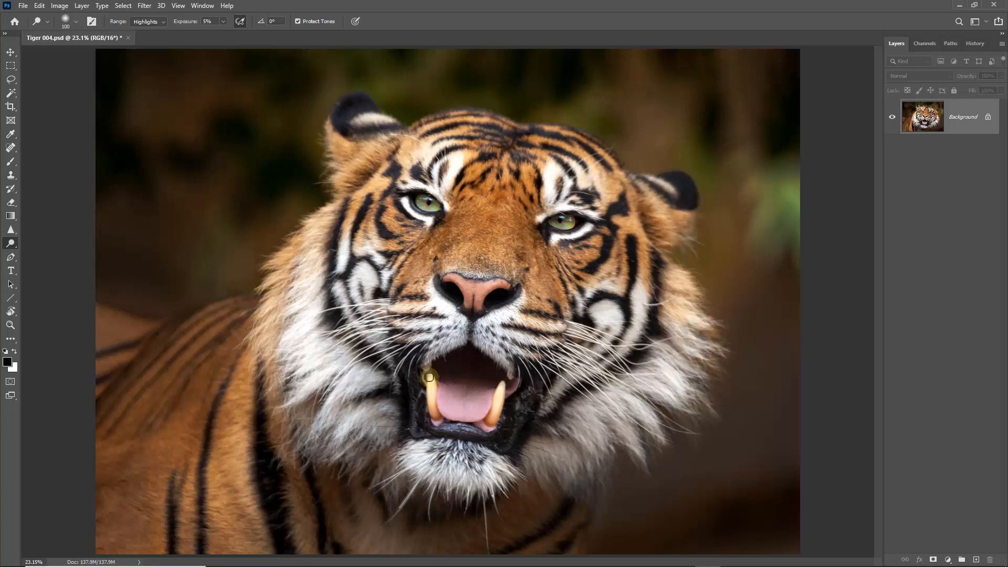
mouse_move(509, 404)
left_mouse_down()
mouse_move(500, 381)
mouse_move(492, 424)
left_mouse_up()
left_click_drag(431, 393, 435, 437)
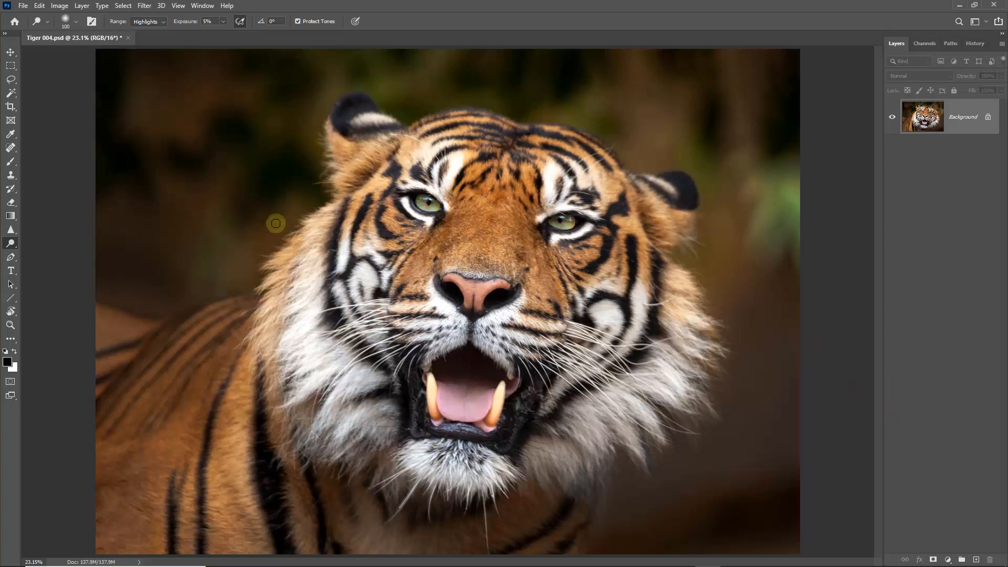
Step: Saturate the tiger's nose, tongue and orange facial fur with the Sponge tool at 10% flow, enlarging the brush to 300 px
right_click(17, 247)
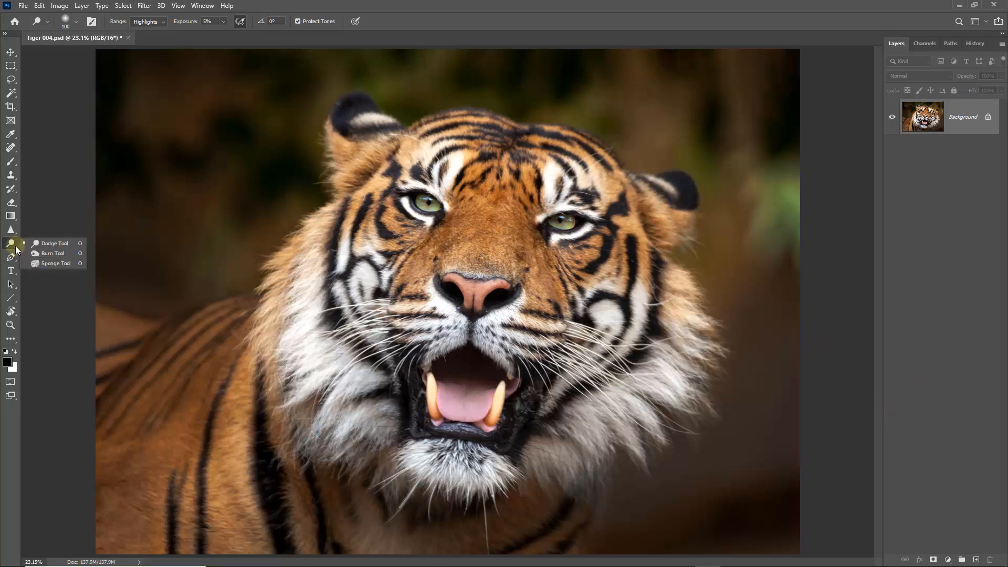
left_click(48, 263)
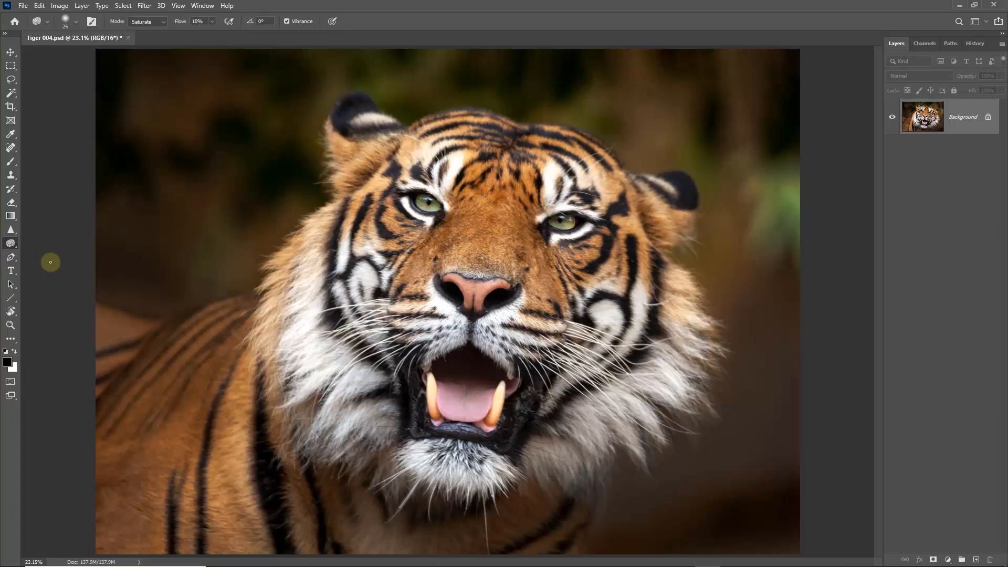
key("bracketright")
key("bracketright")
key("bracketright")
key("bracketright")
key("bracketright")
key("bracketright")
key("bracketright")
key("bracketright")
key("bracketright")
key("bracketright")
key("bracketright")
key("bracketright")
key("bracketright")
key("bracketright")
key("bracketright")
key("bracketright")
key("bracketright")
key("bracketright")
key("bracketright")
key("bracketleft")
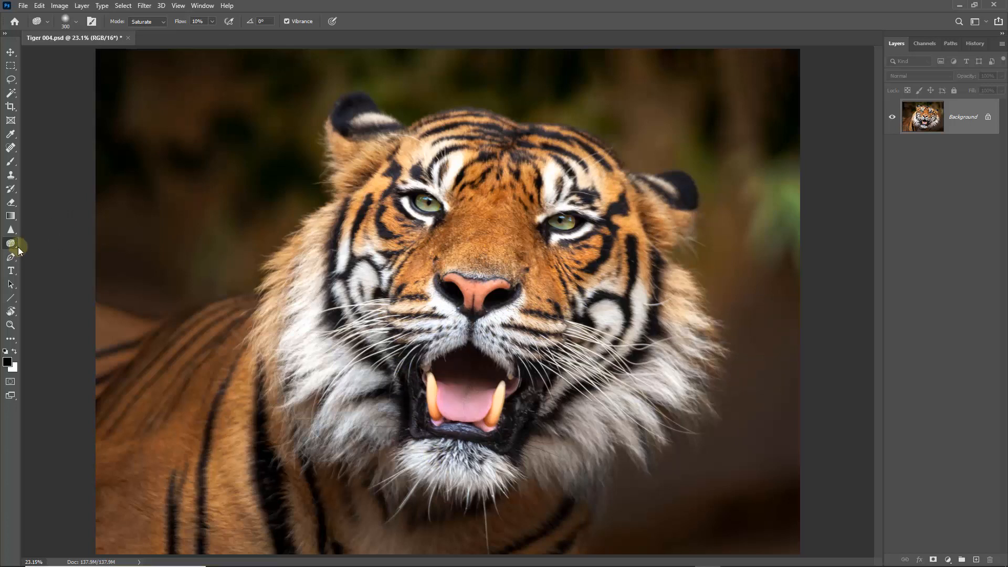
Step: Switch the Sponge tool to Desaturate and mute the green patch in the background to the right of the tiger
left_click(163, 22)
left_click(142, 30)
mouse_move(794, 178)
left_mouse_down()
mouse_move(800, 217)
mouse_move(802, 172)
mouse_move(778, 259)
mouse_move(767, 184)
mouse_move(746, 241)
mouse_move(778, 162)
mouse_move(738, 232)
mouse_move(790, 200)
mouse_move(805, 161)
mouse_move(799, 242)
mouse_move(789, 169)
left_mouse_up()
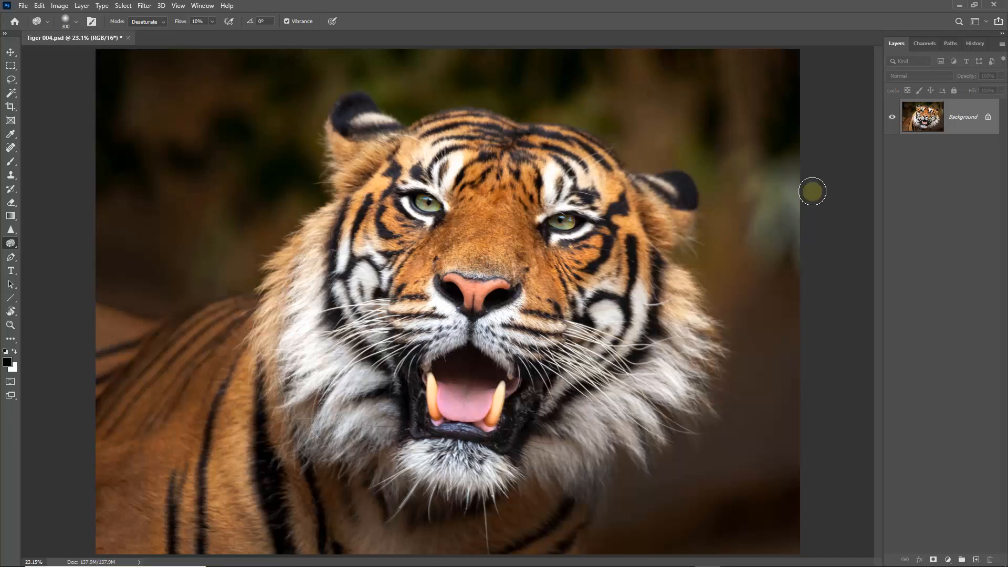